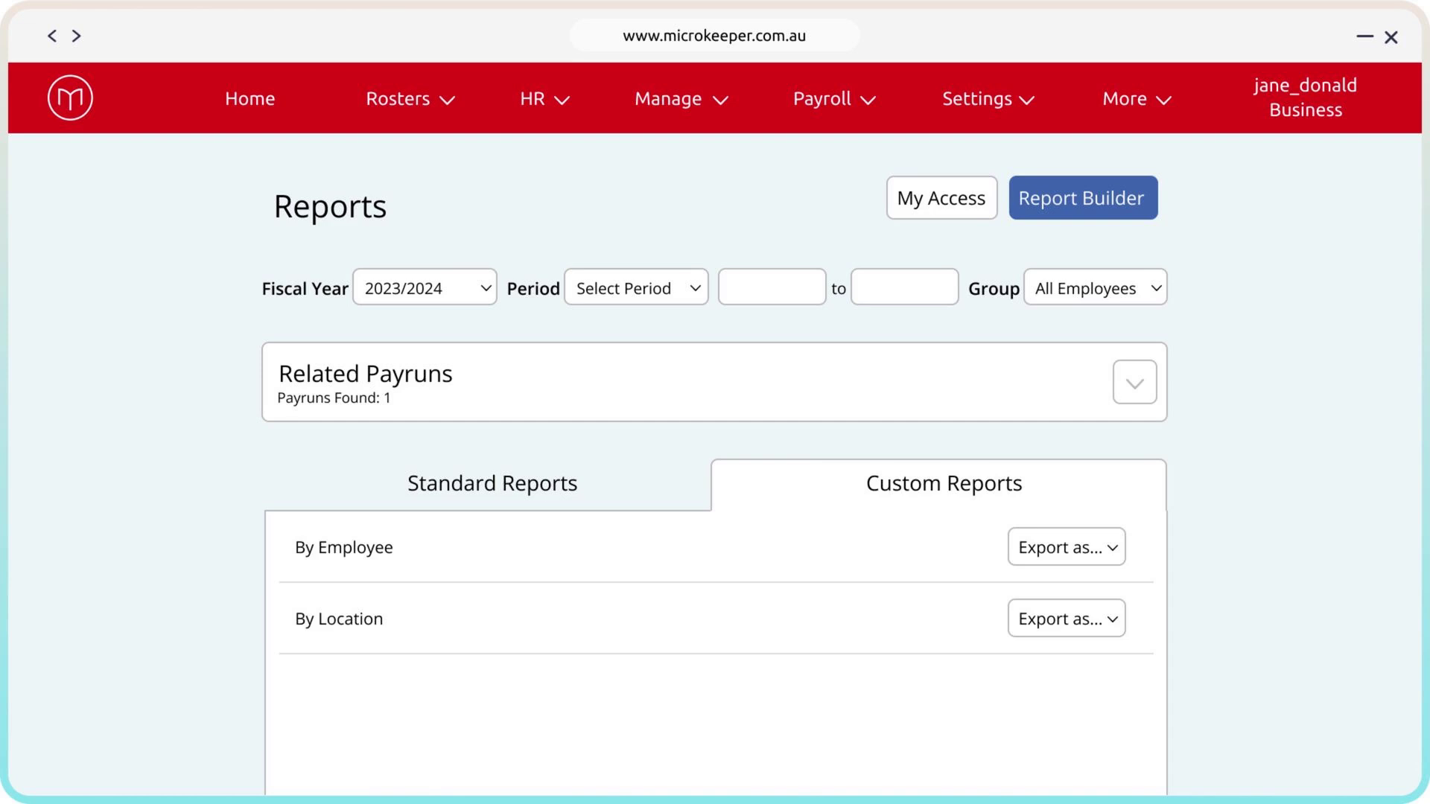
Create a custom report titled "My Report" in the Report Builder and add the note "This is a test"
click(1152, 203)
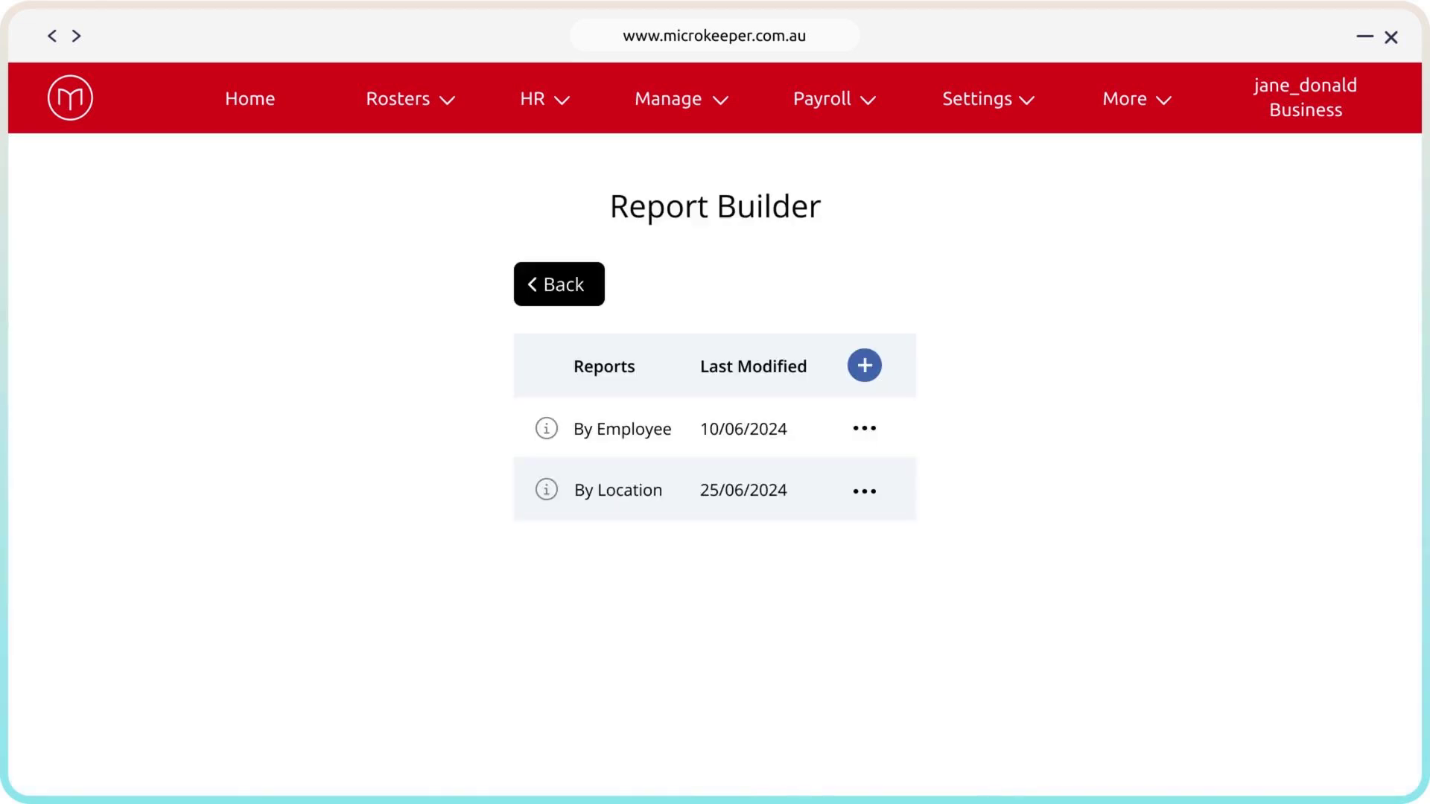
click(865, 428)
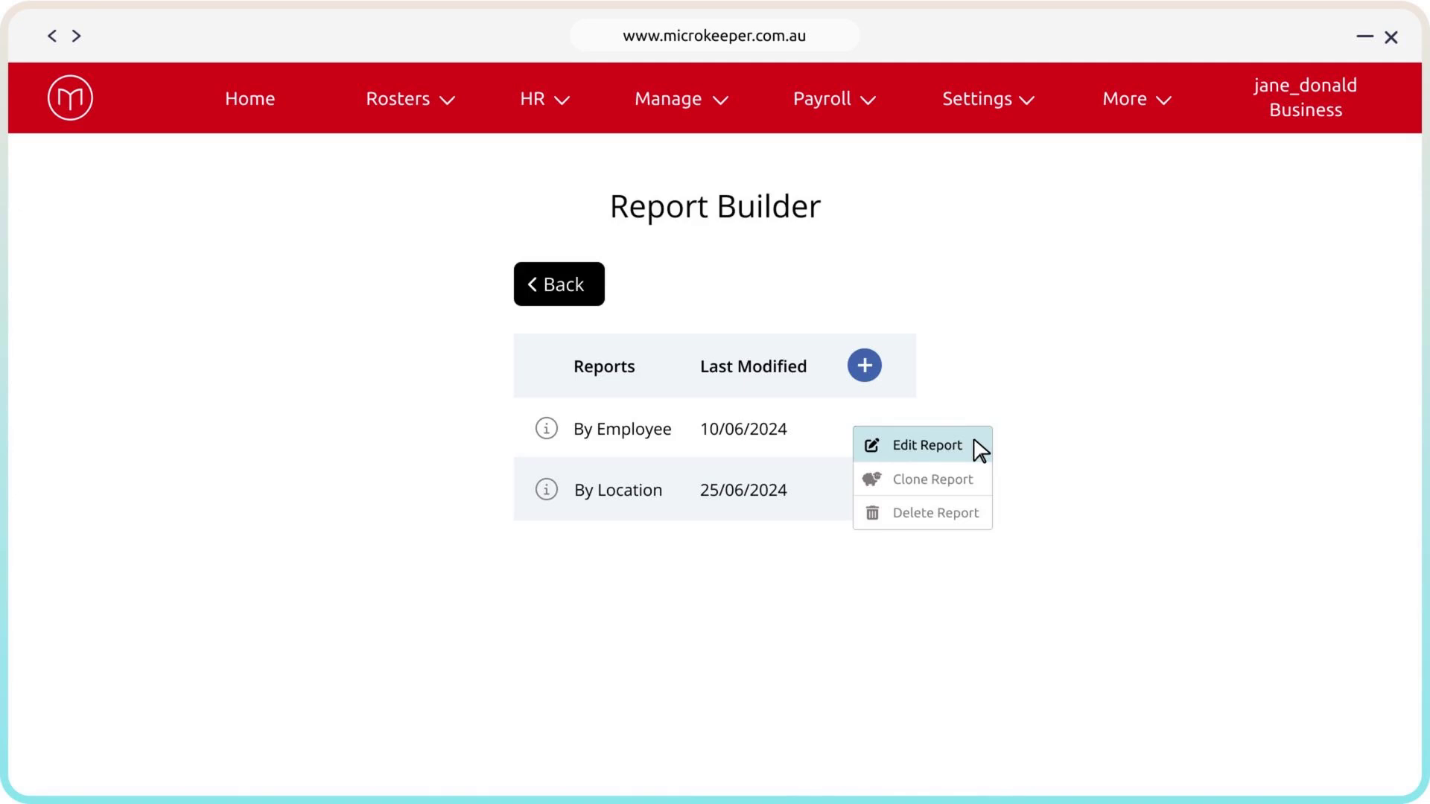
click(975, 519)
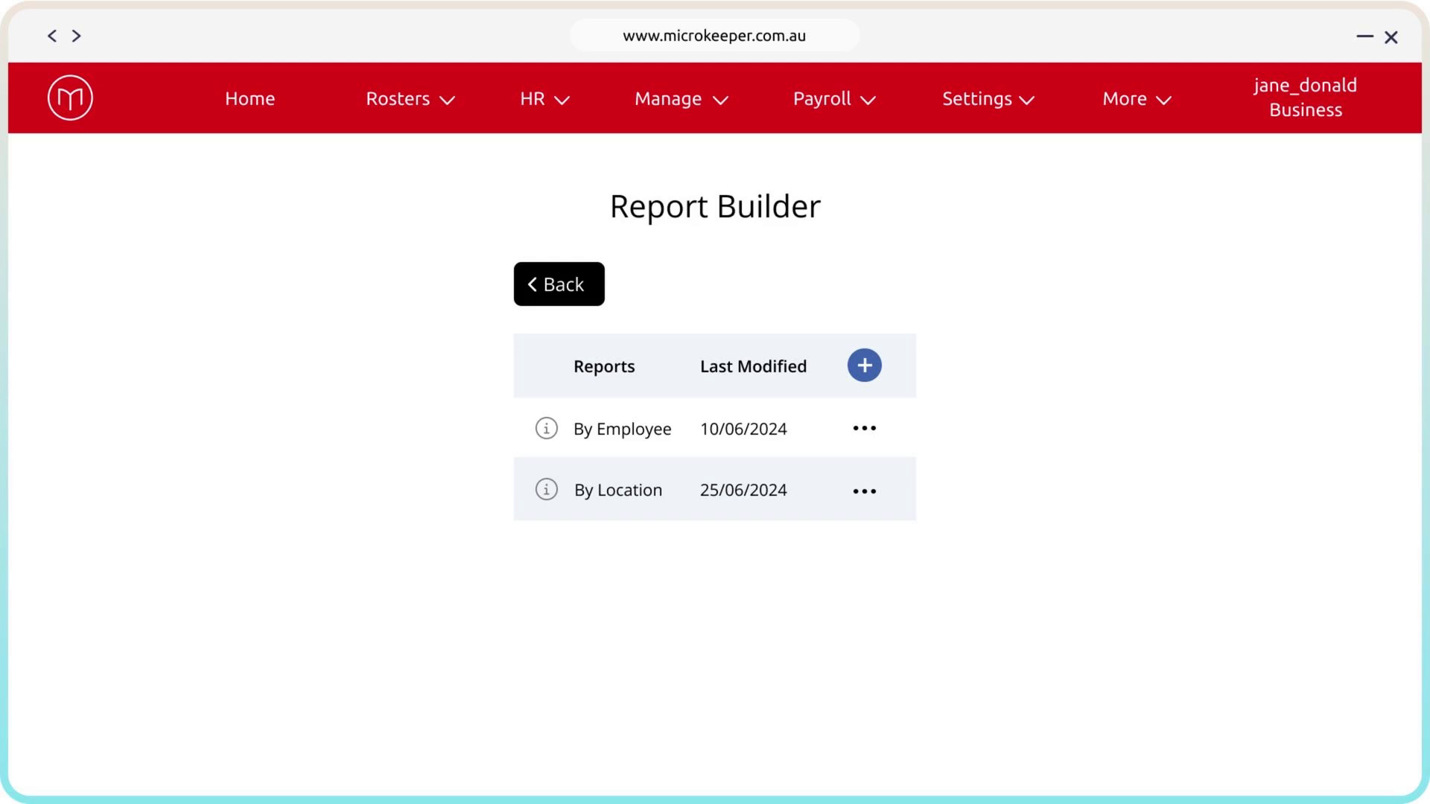
click(875, 370)
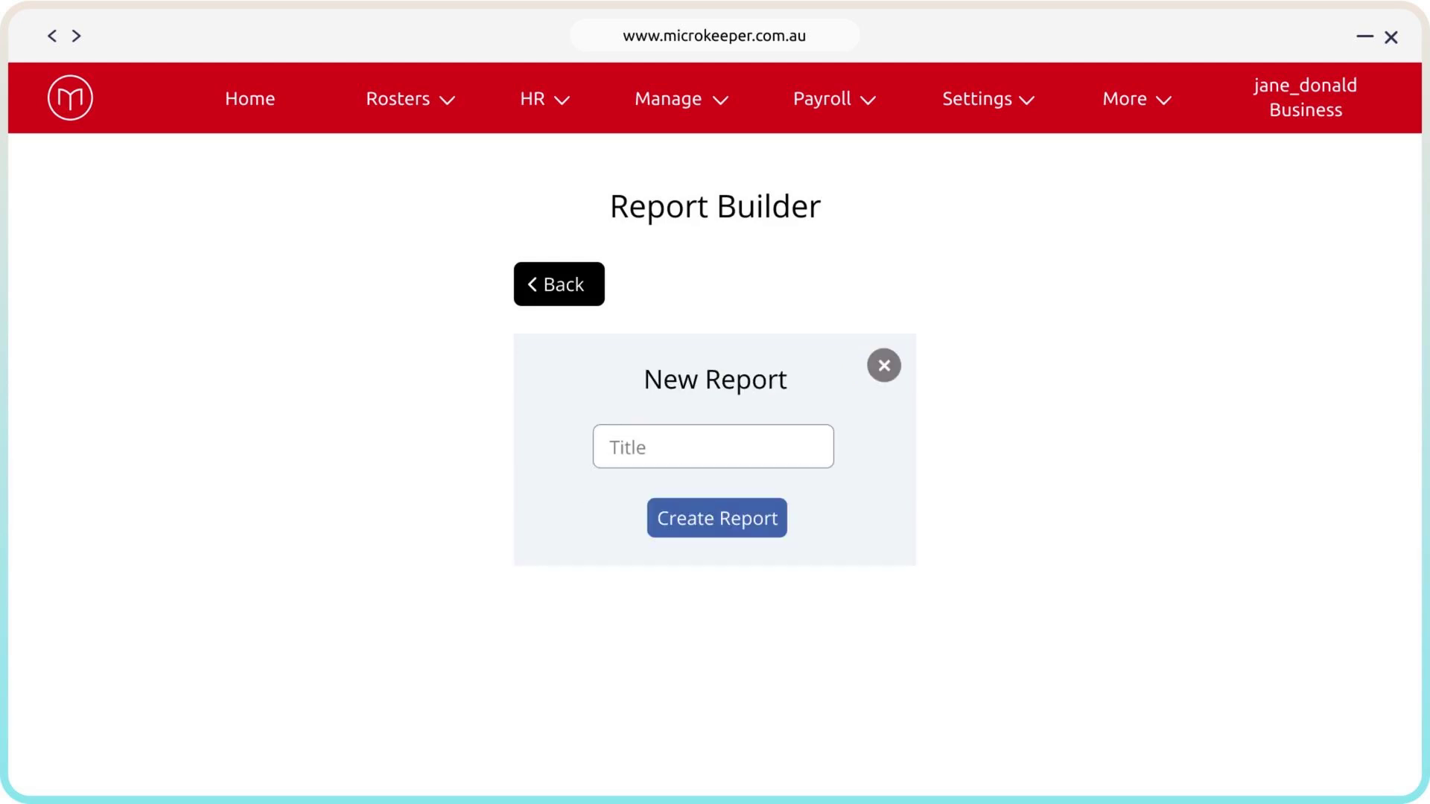
text(My Report)
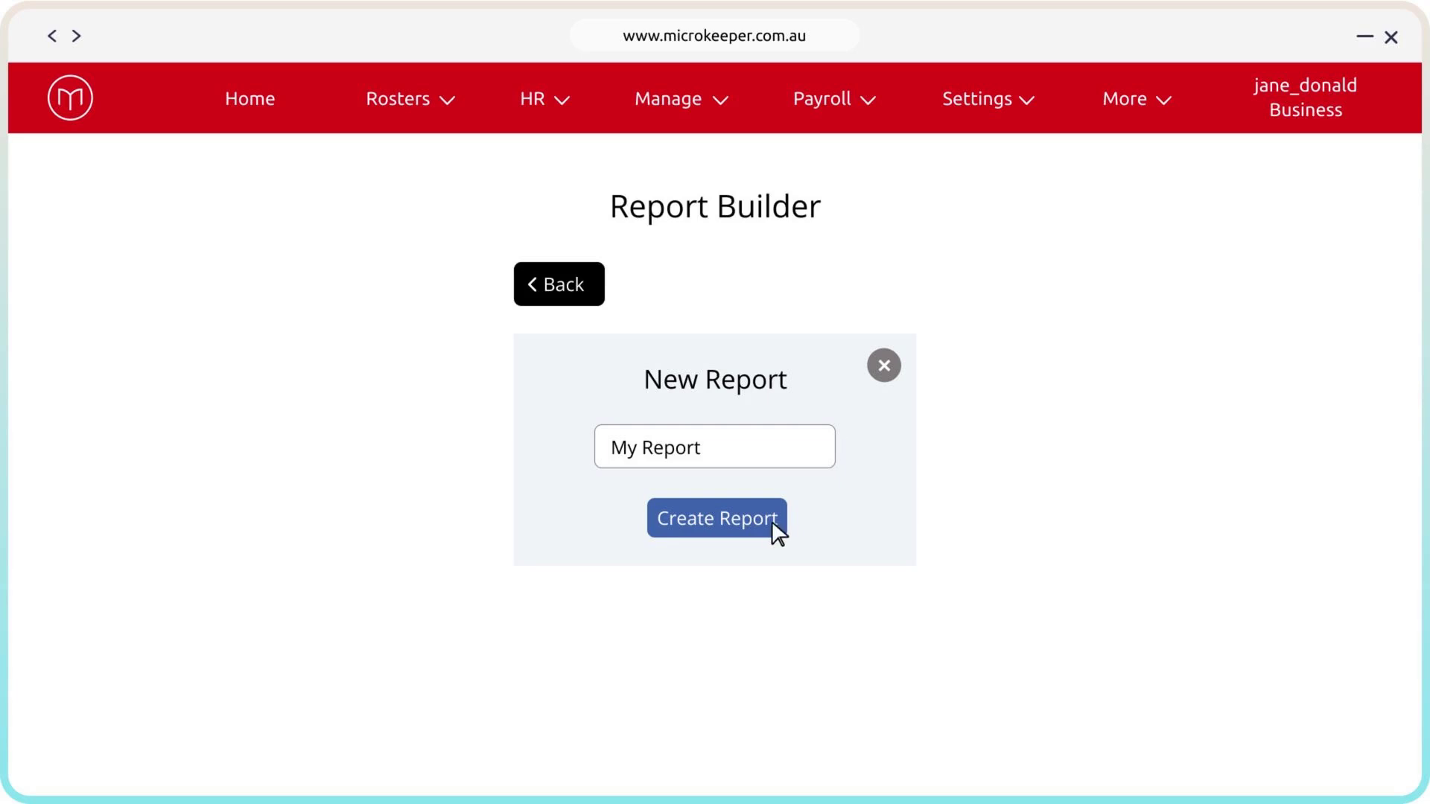
click(777, 530)
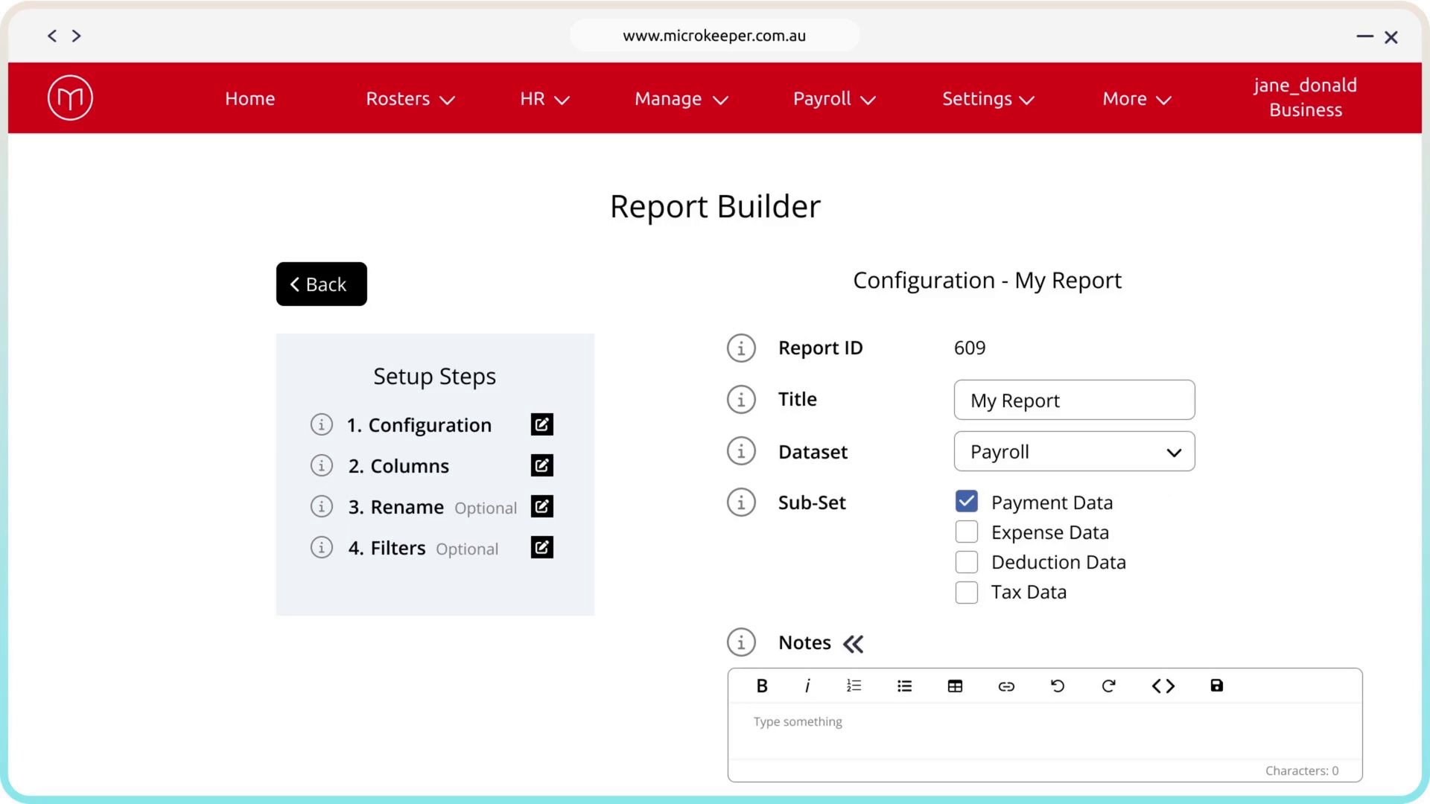
text(This is a test)
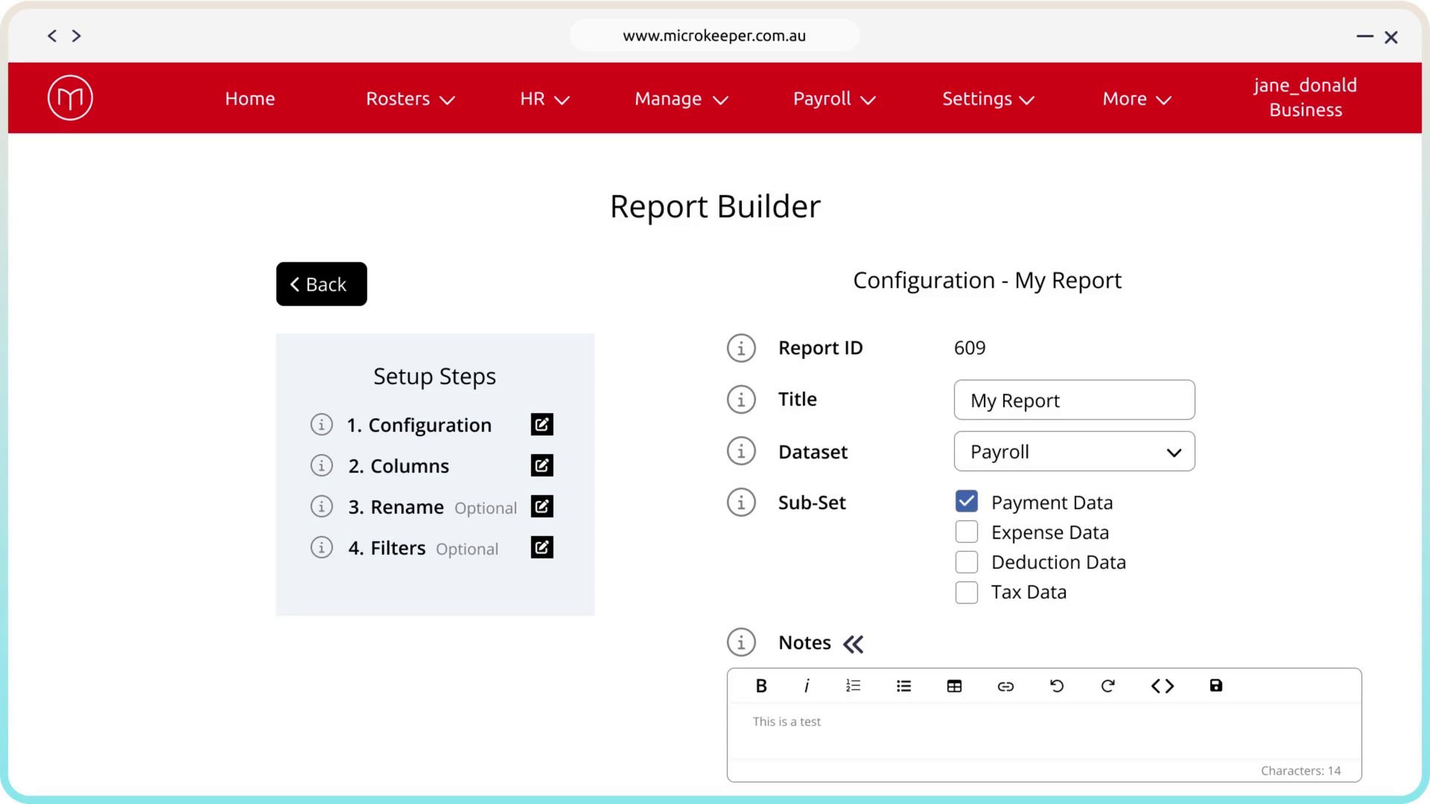
Add the Payment Title, Payrun Start Date and Employee ID columns to the report, renaming Employee ID to "Employee Identifier"
click(542, 466)
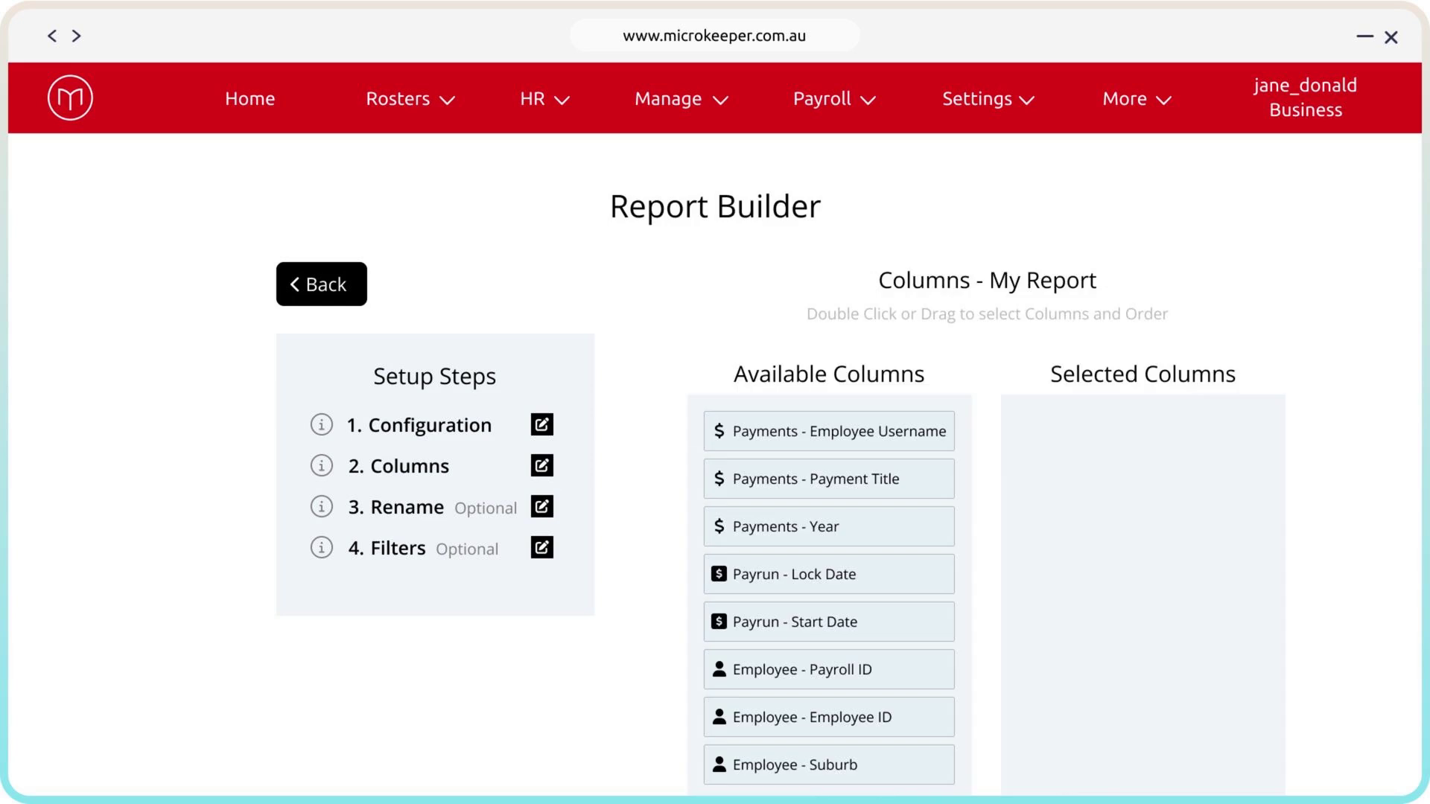
double_click(934, 479)
double_click(933, 626)
double_click(932, 716)
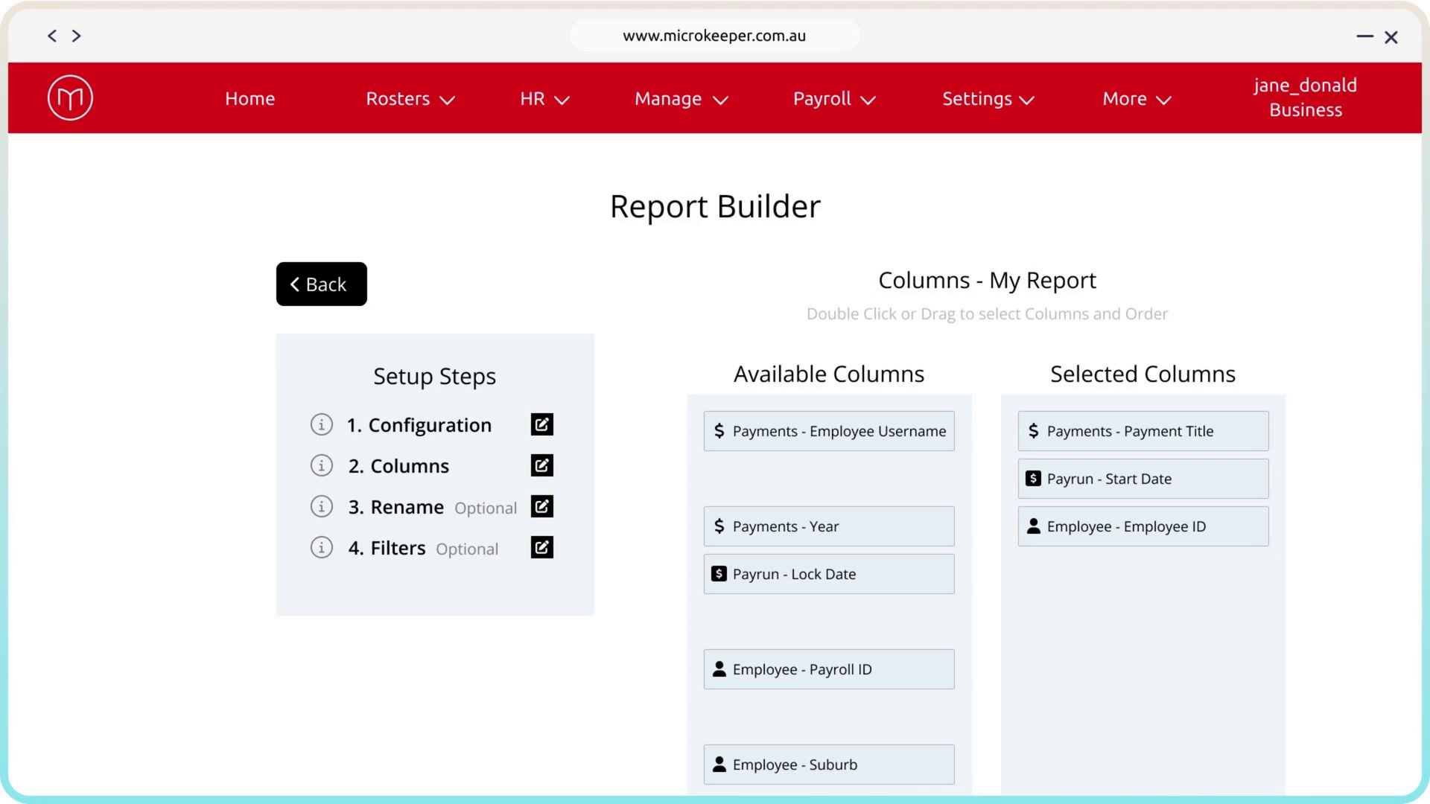
click(550, 510)
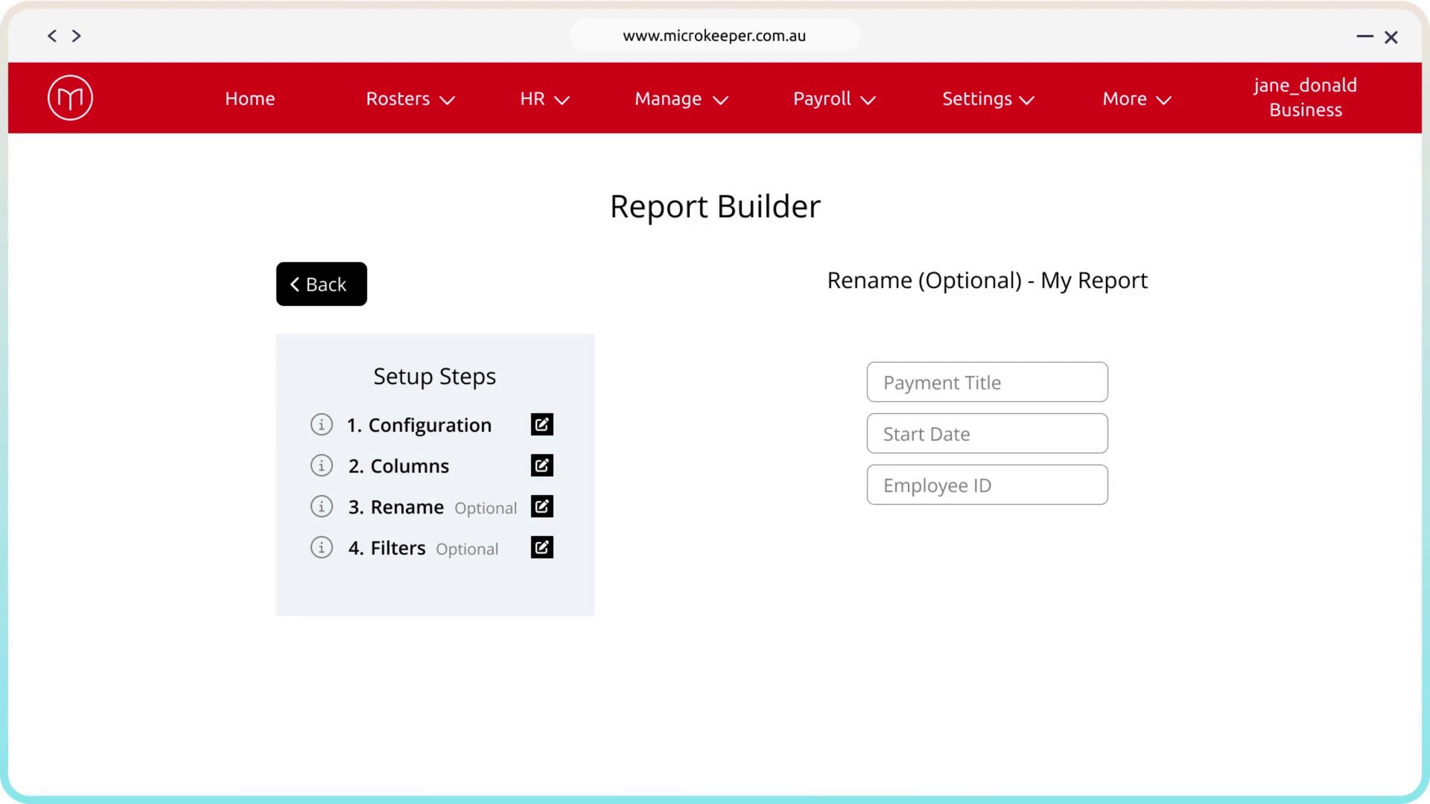
text(Employee Identifier)
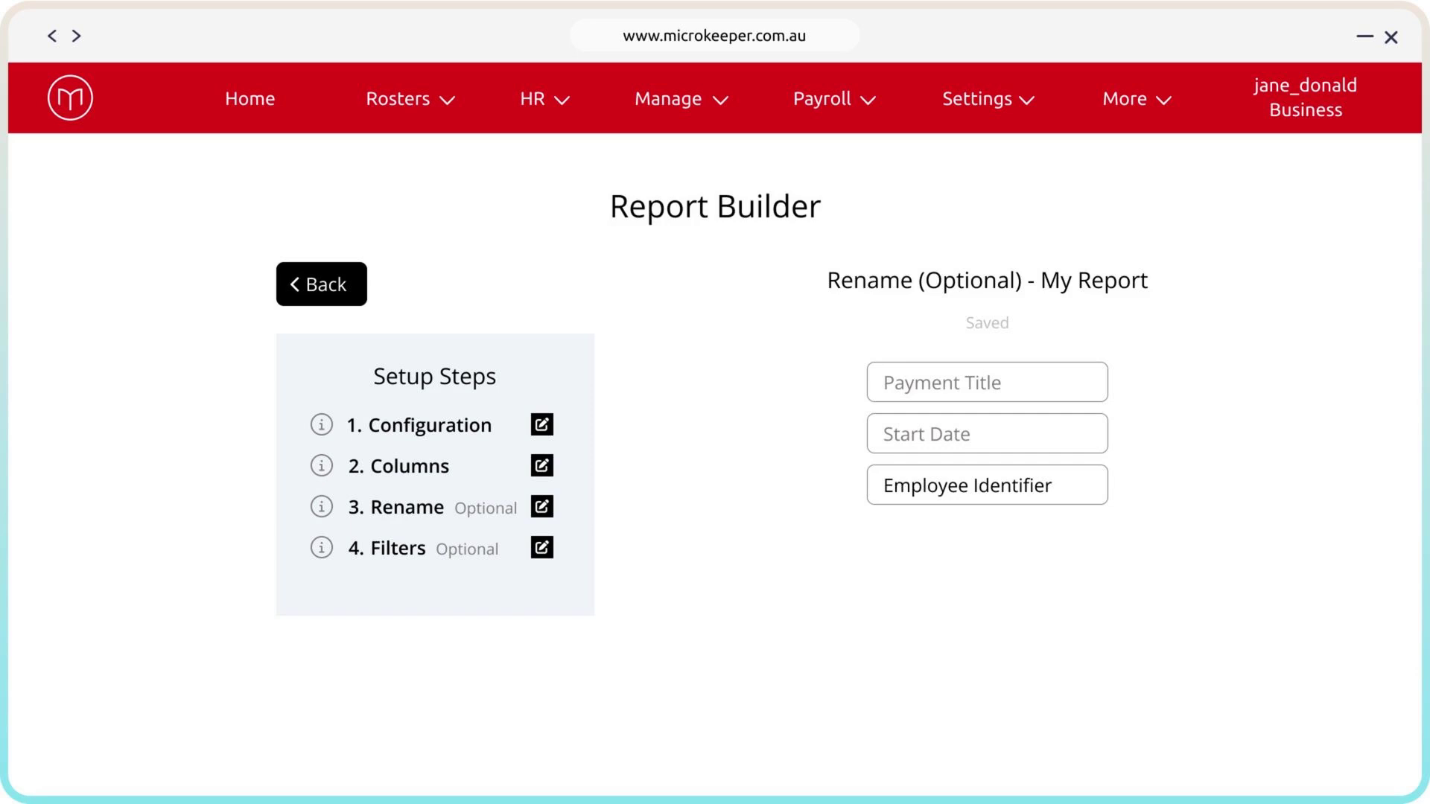
Build an AND filter with the rule Payment Title not equal "Bonus", a blank second rule and a nested rule group
click(544, 552)
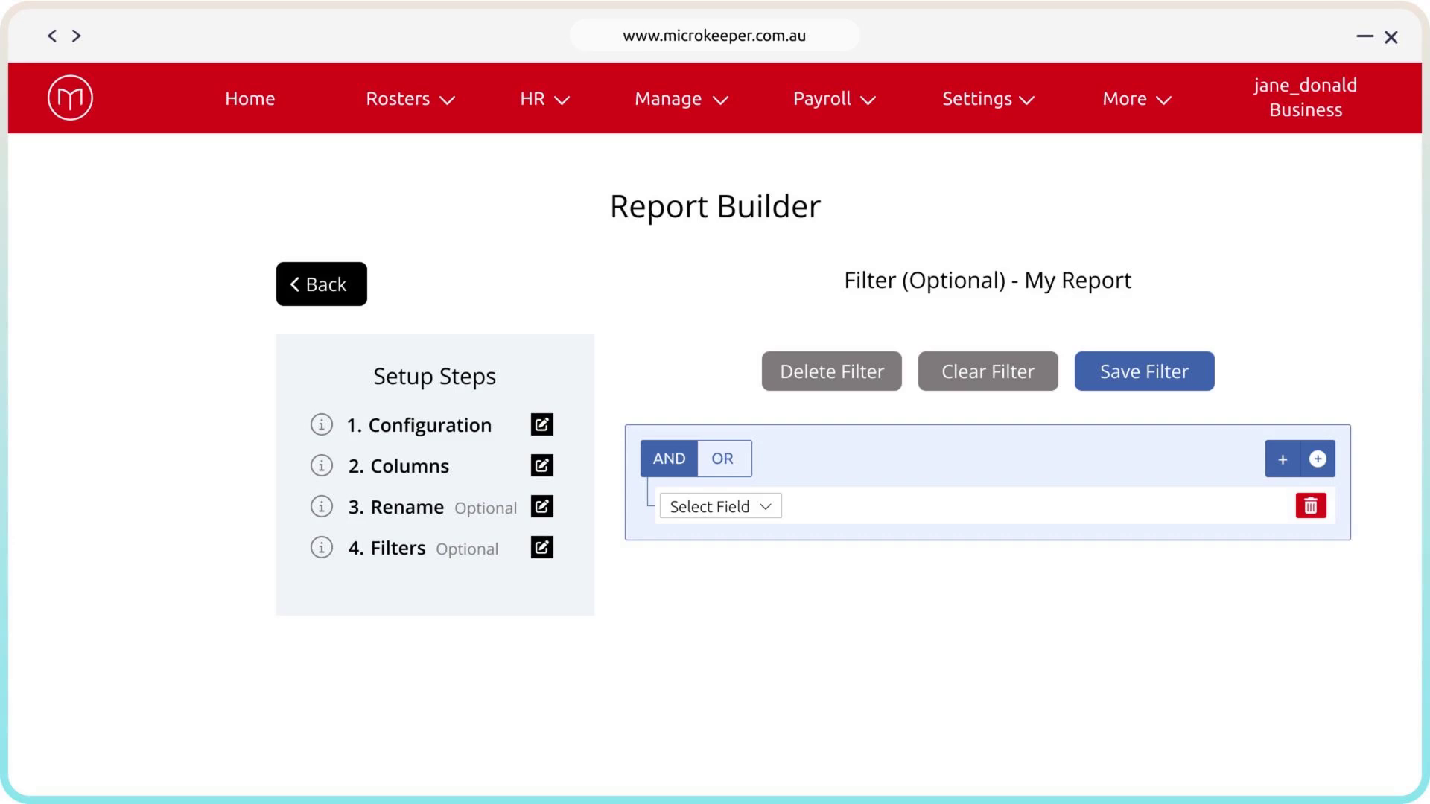
click(1284, 461)
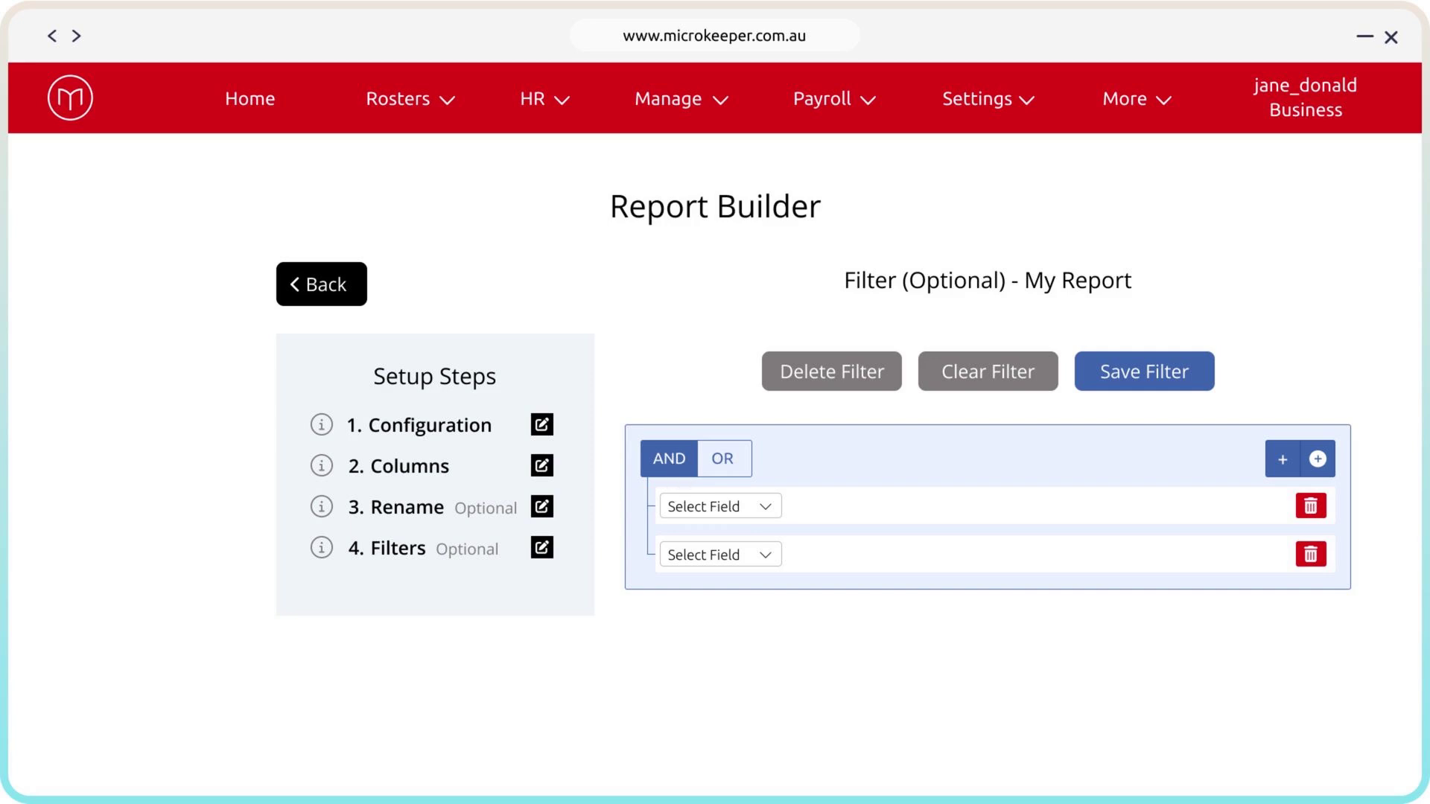
click(740, 468)
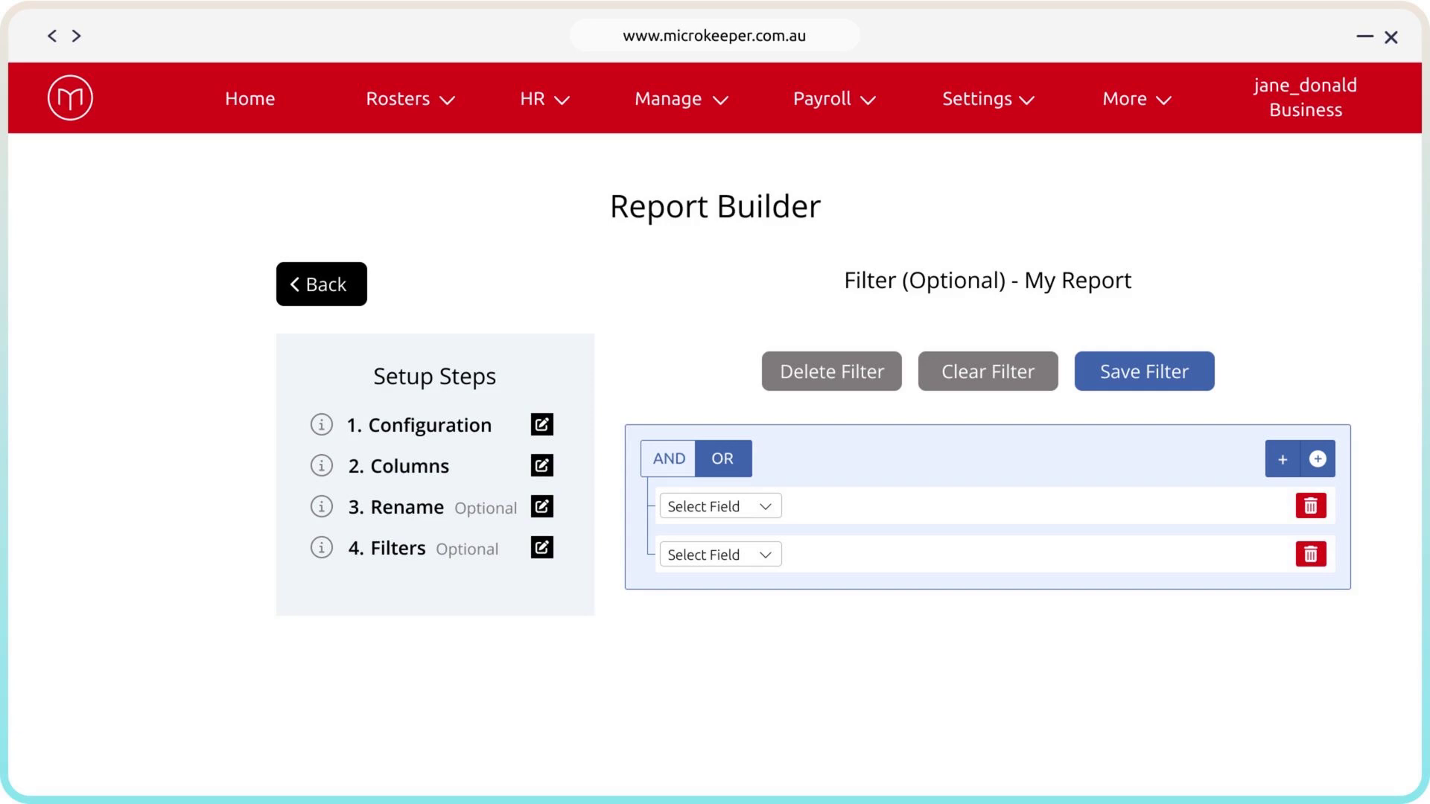
click(681, 467)
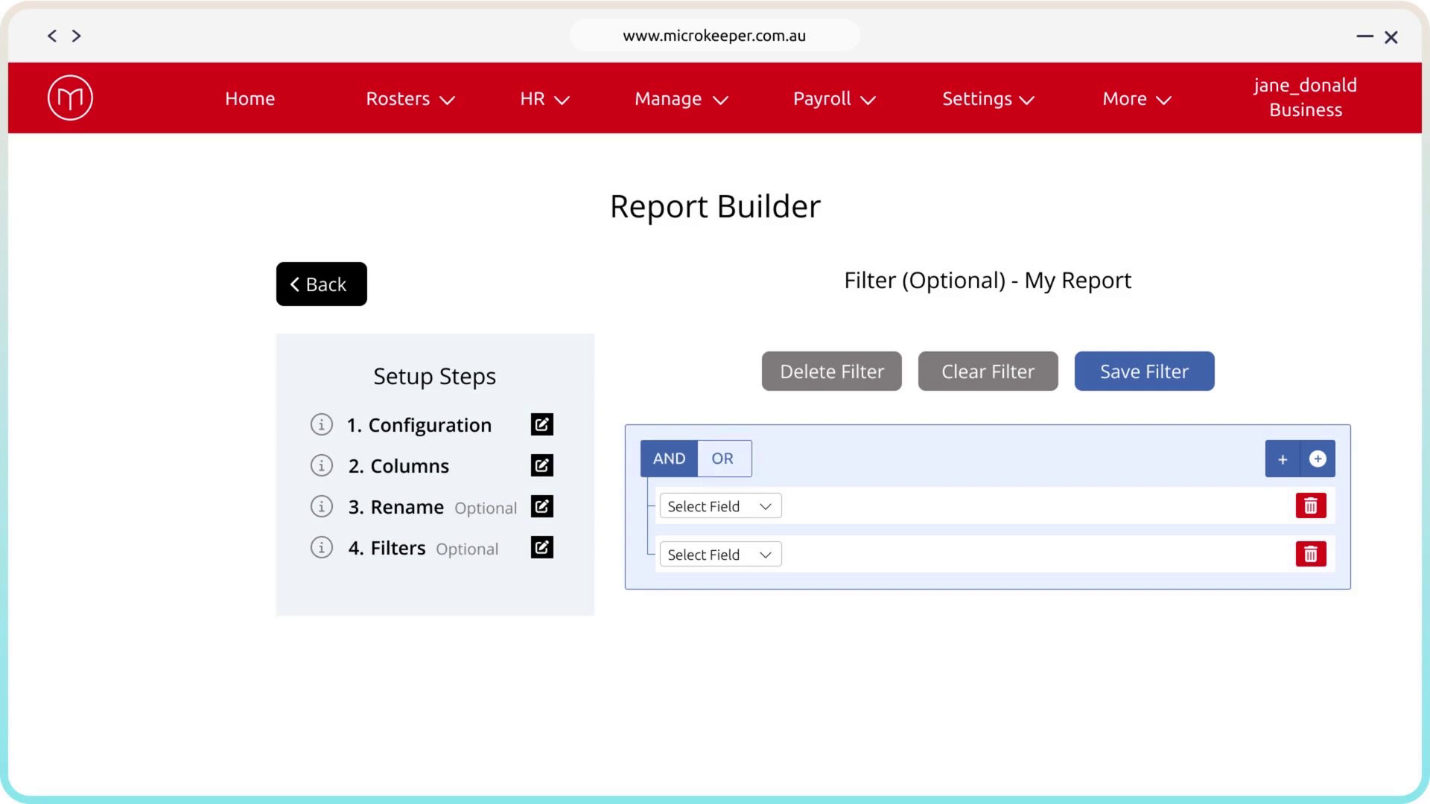
click(769, 510)
click(769, 552)
click(903, 511)
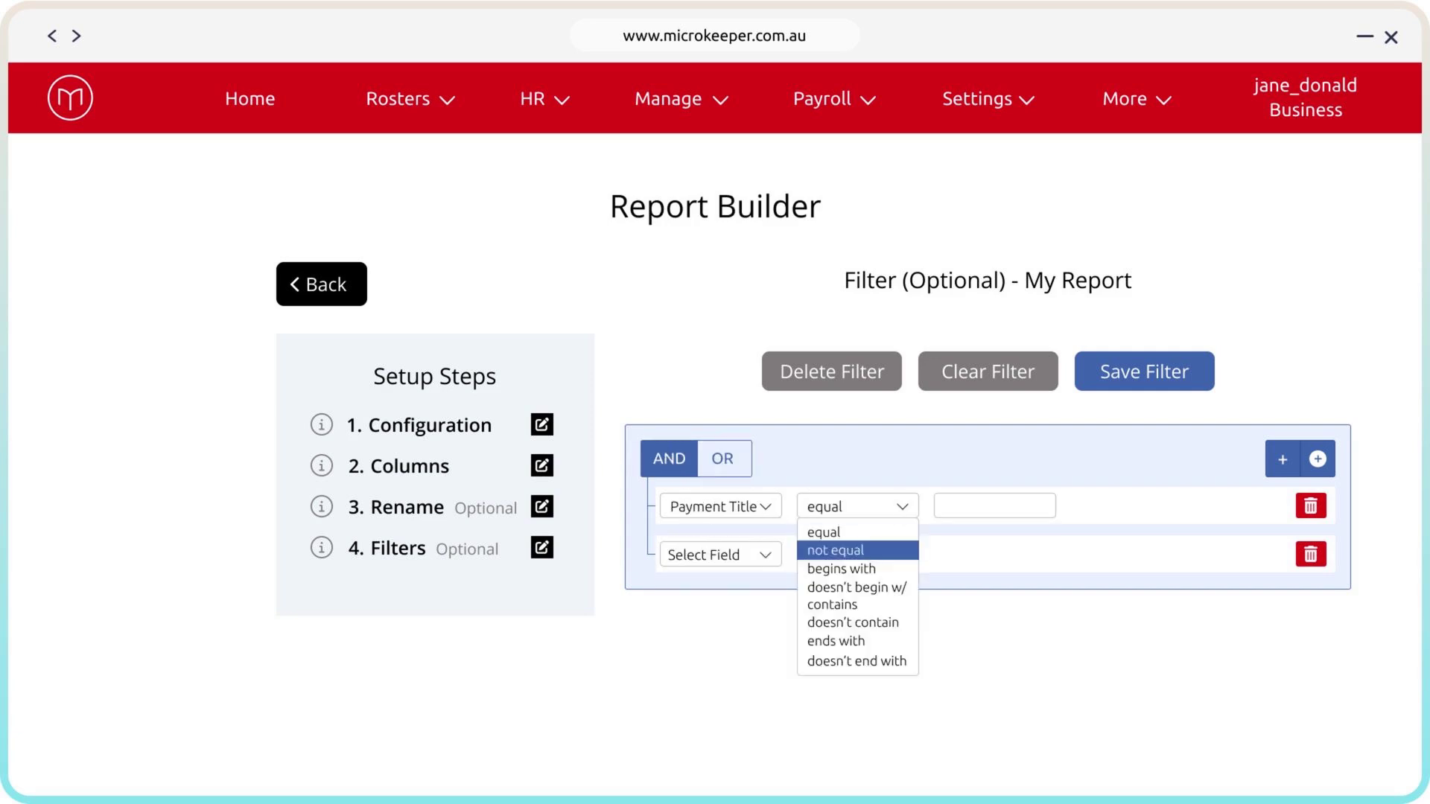
click(908, 552)
text(Bonus)
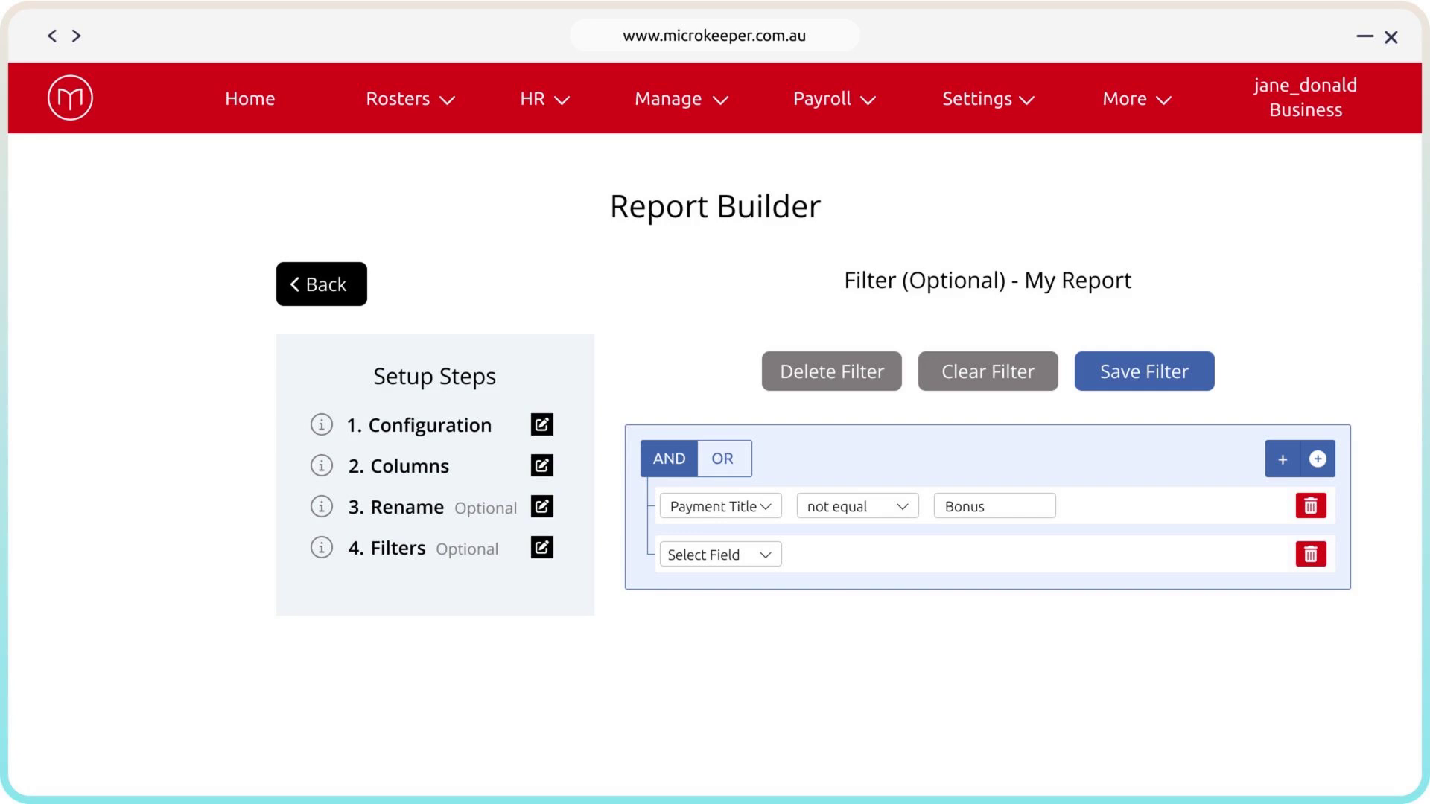
click(1318, 458)
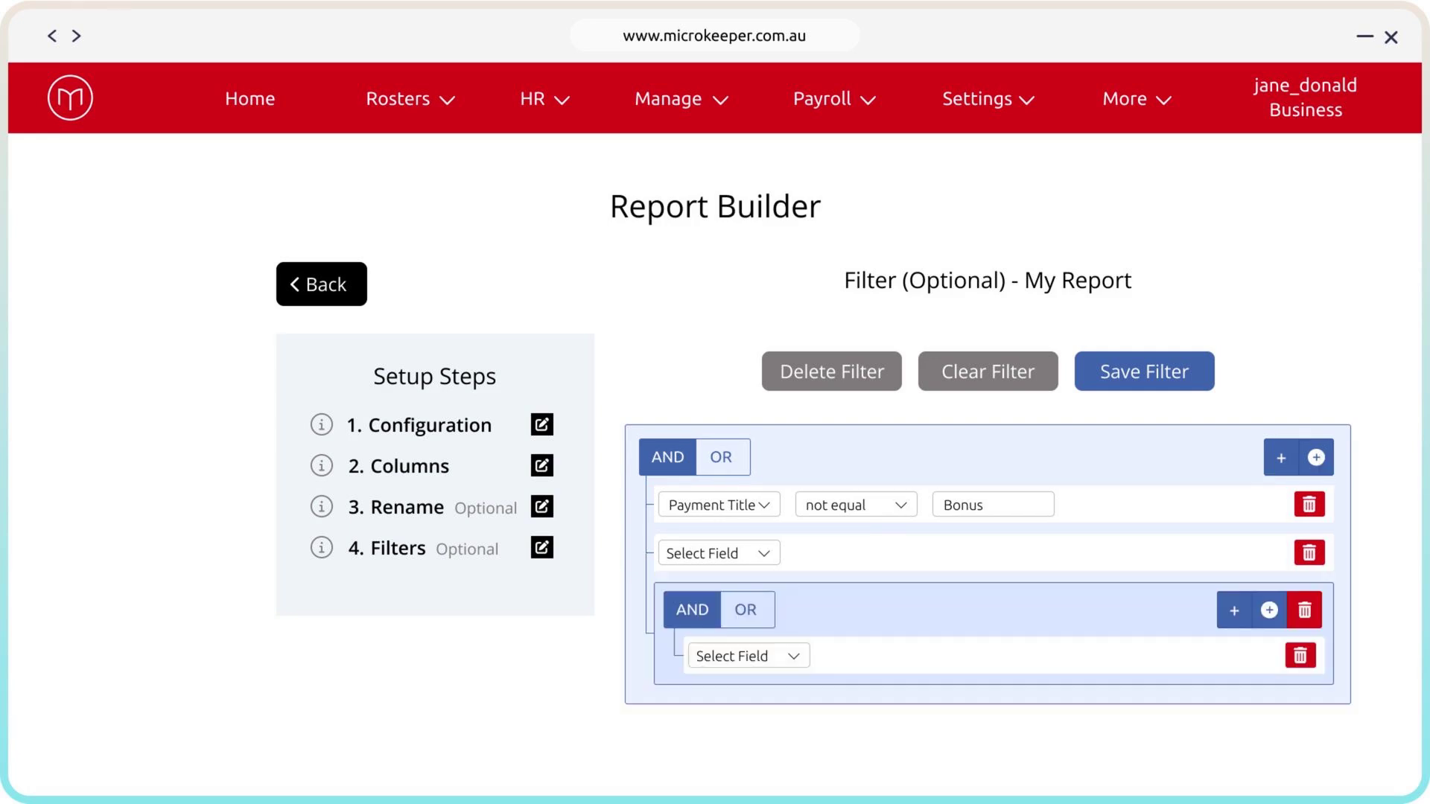
Save the report's filter, clear its rules and delete it
click(1203, 373)
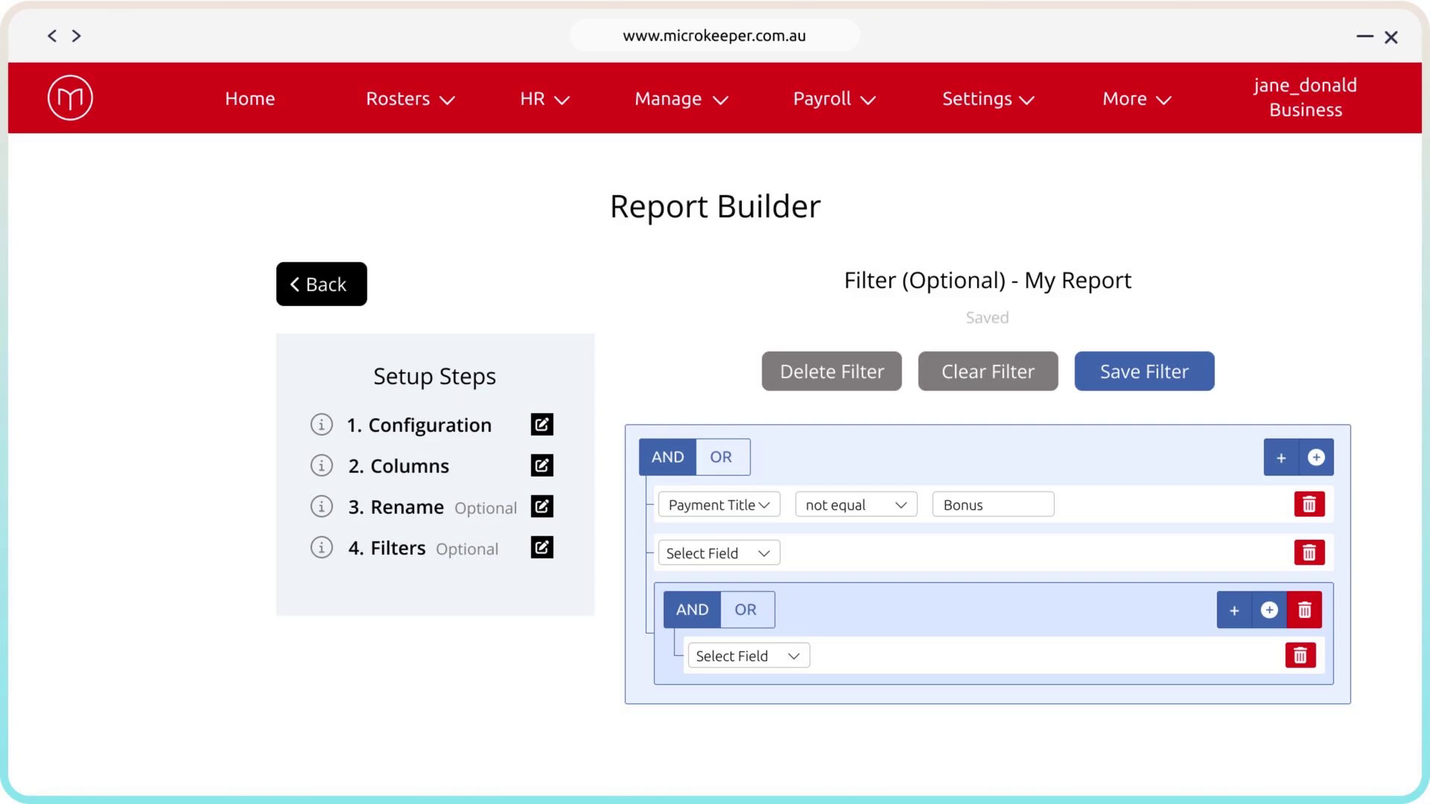
click(1050, 376)
click(890, 372)
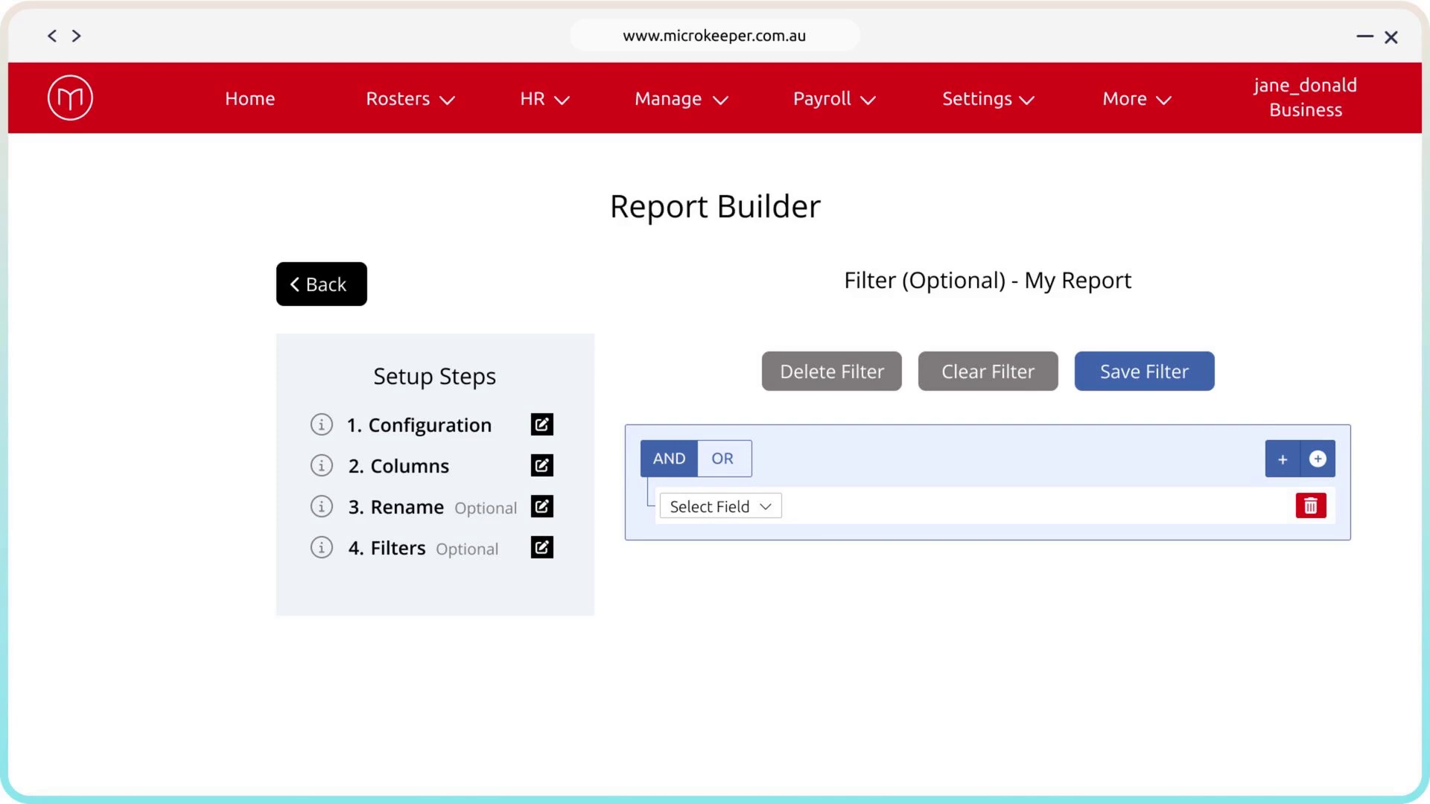
Return to the Reports page and set the fiscal year to 2023/2024 with July as the monthly period
click(357, 290)
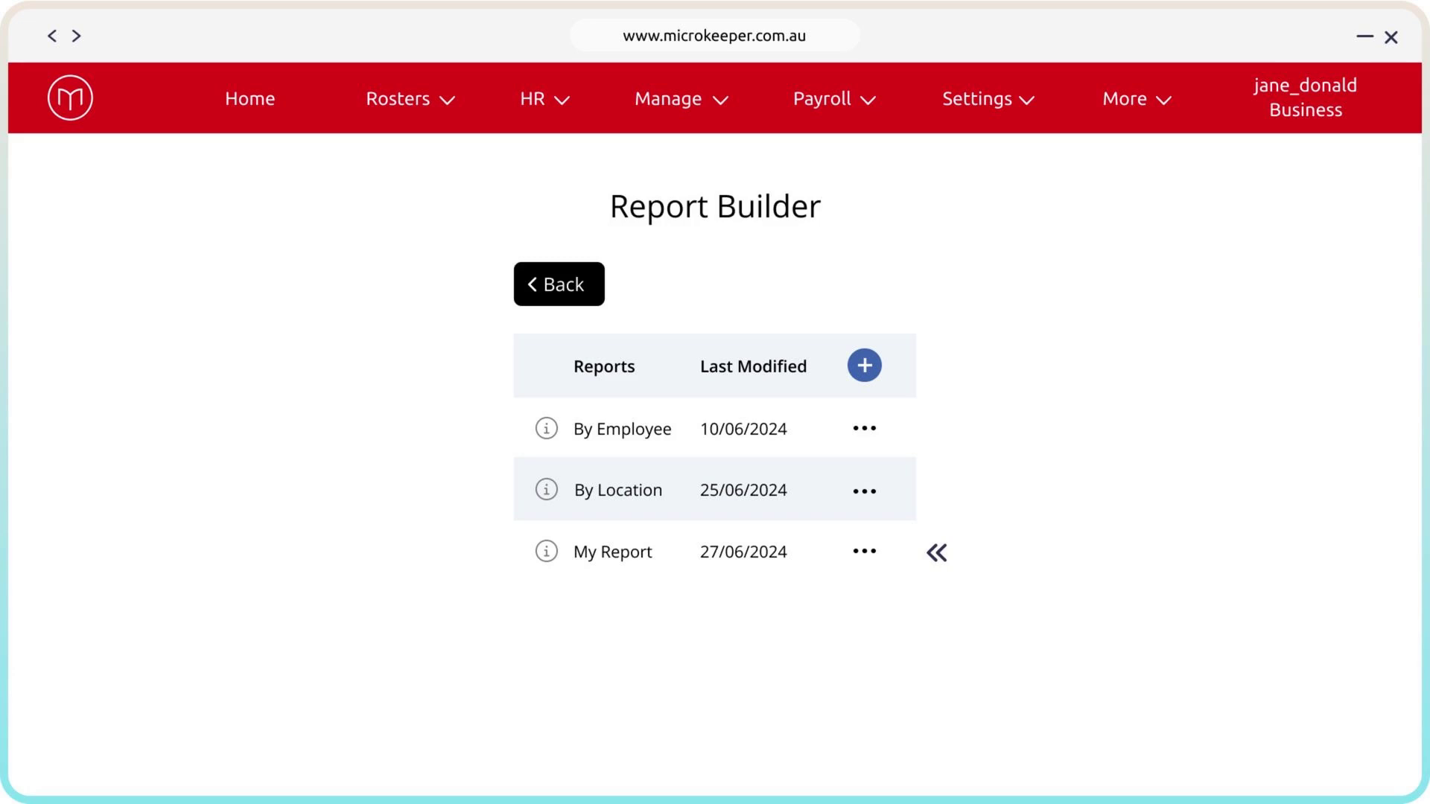
click(596, 289)
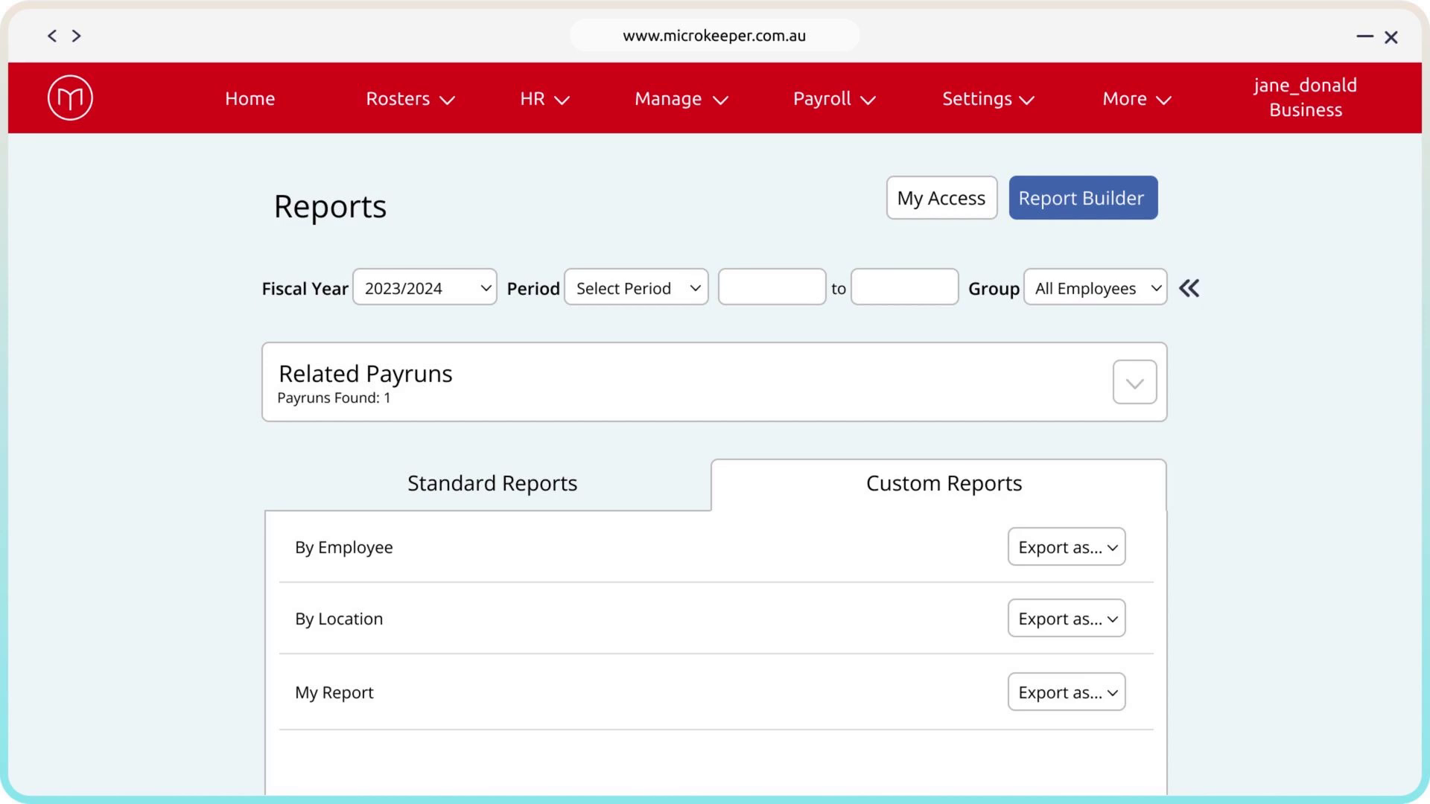
click(488, 290)
click(488, 632)
click(696, 290)
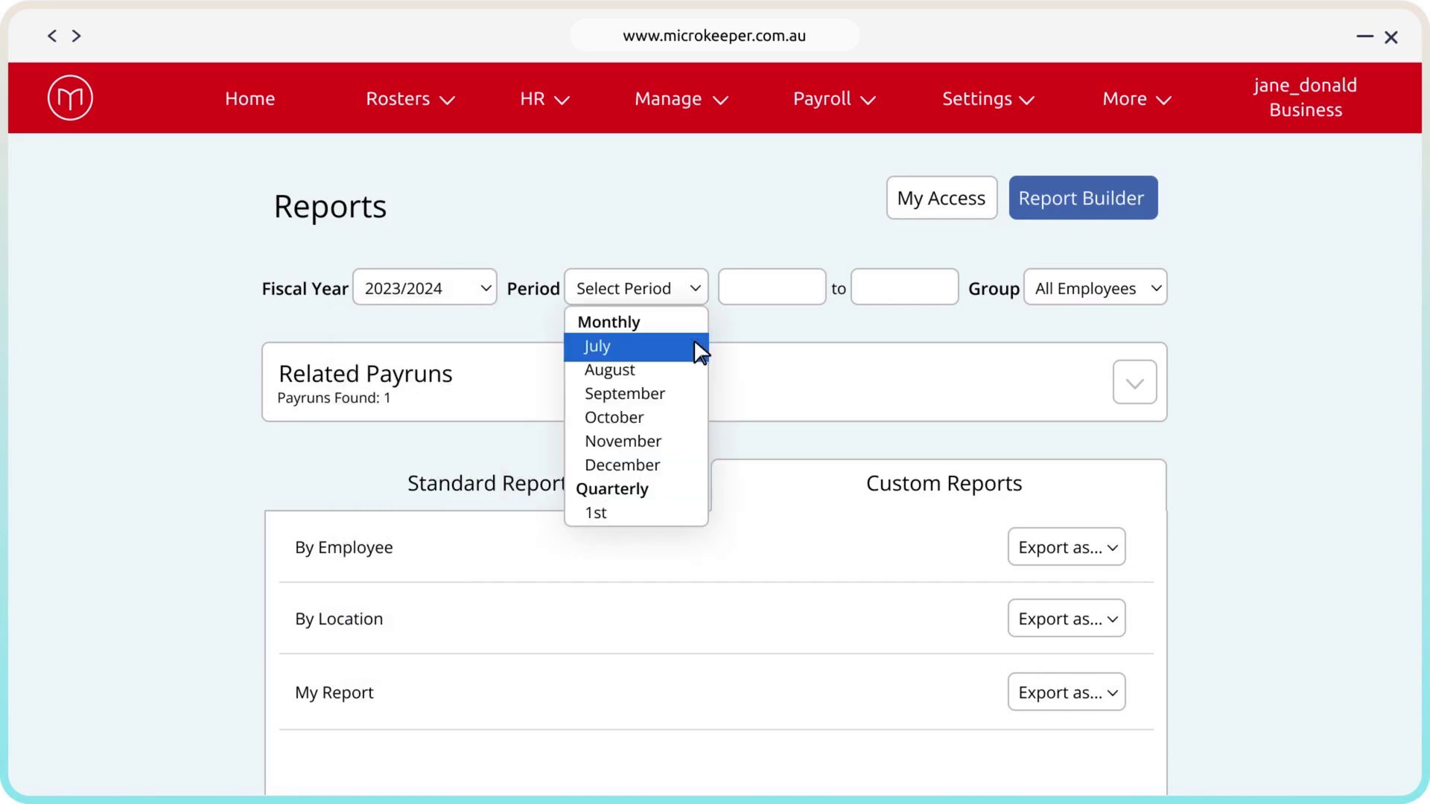
click(696, 351)
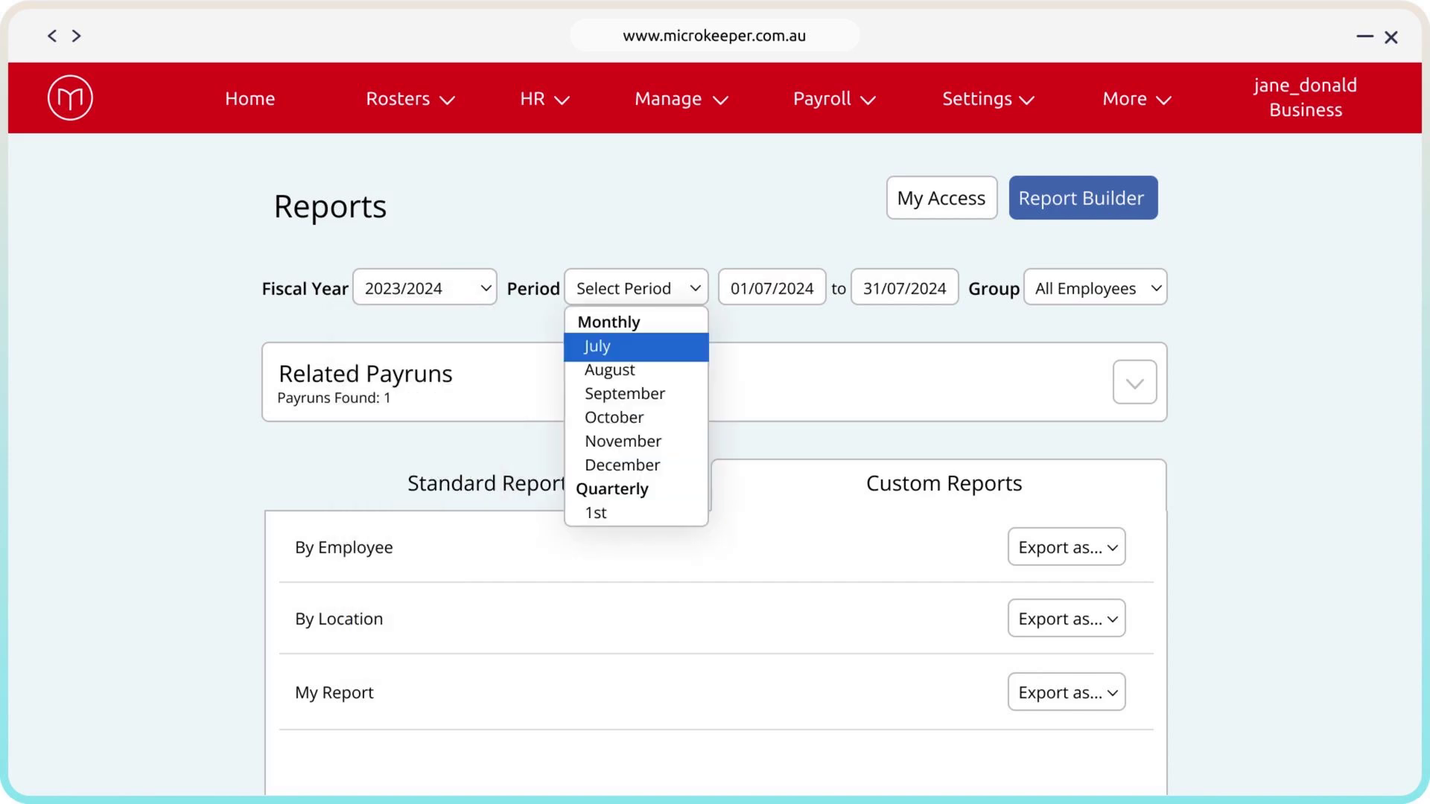
Set the report date range to 10/06/2024 through 17/06/2024 and the group to All Employees
click(819, 292)
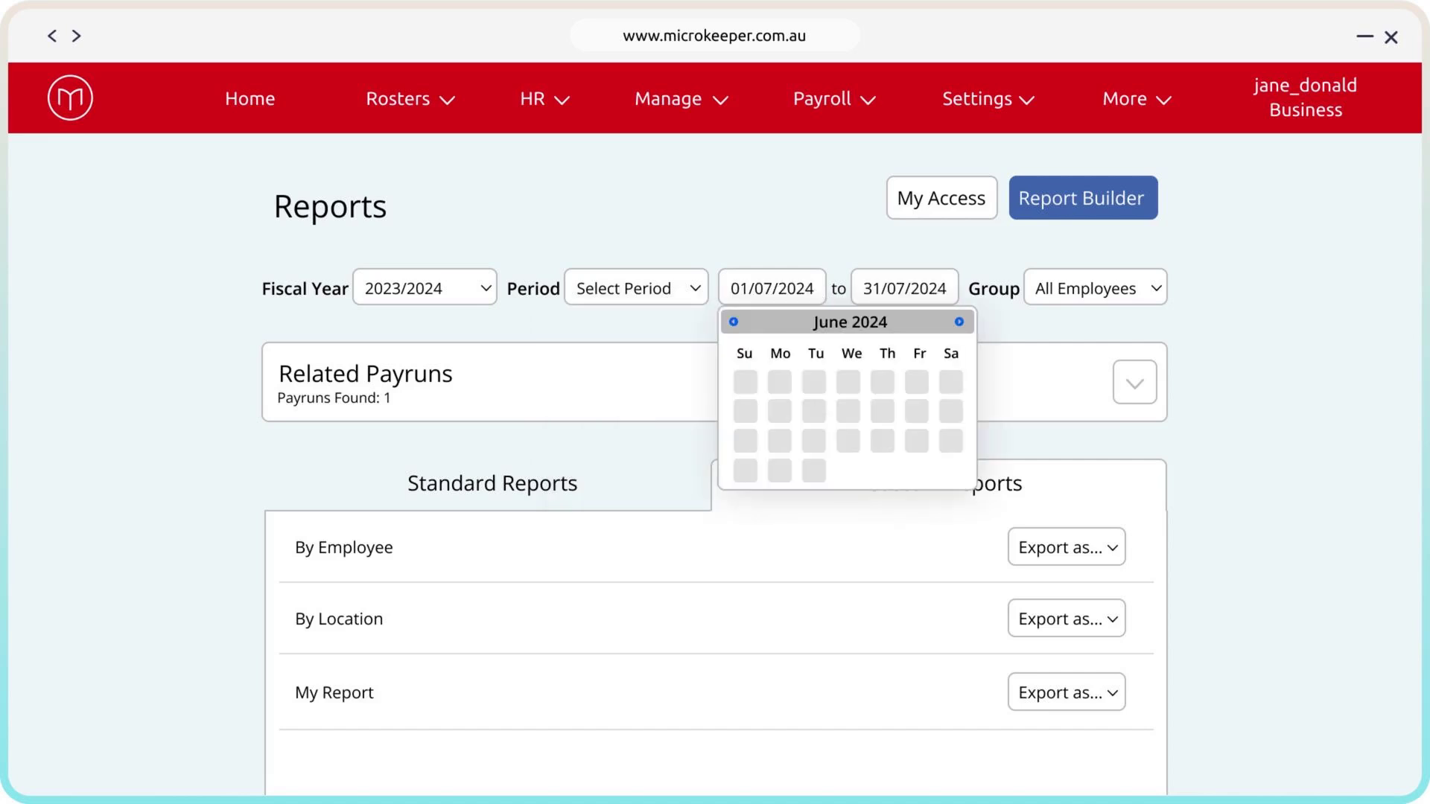
click(814, 411)
click(816, 441)
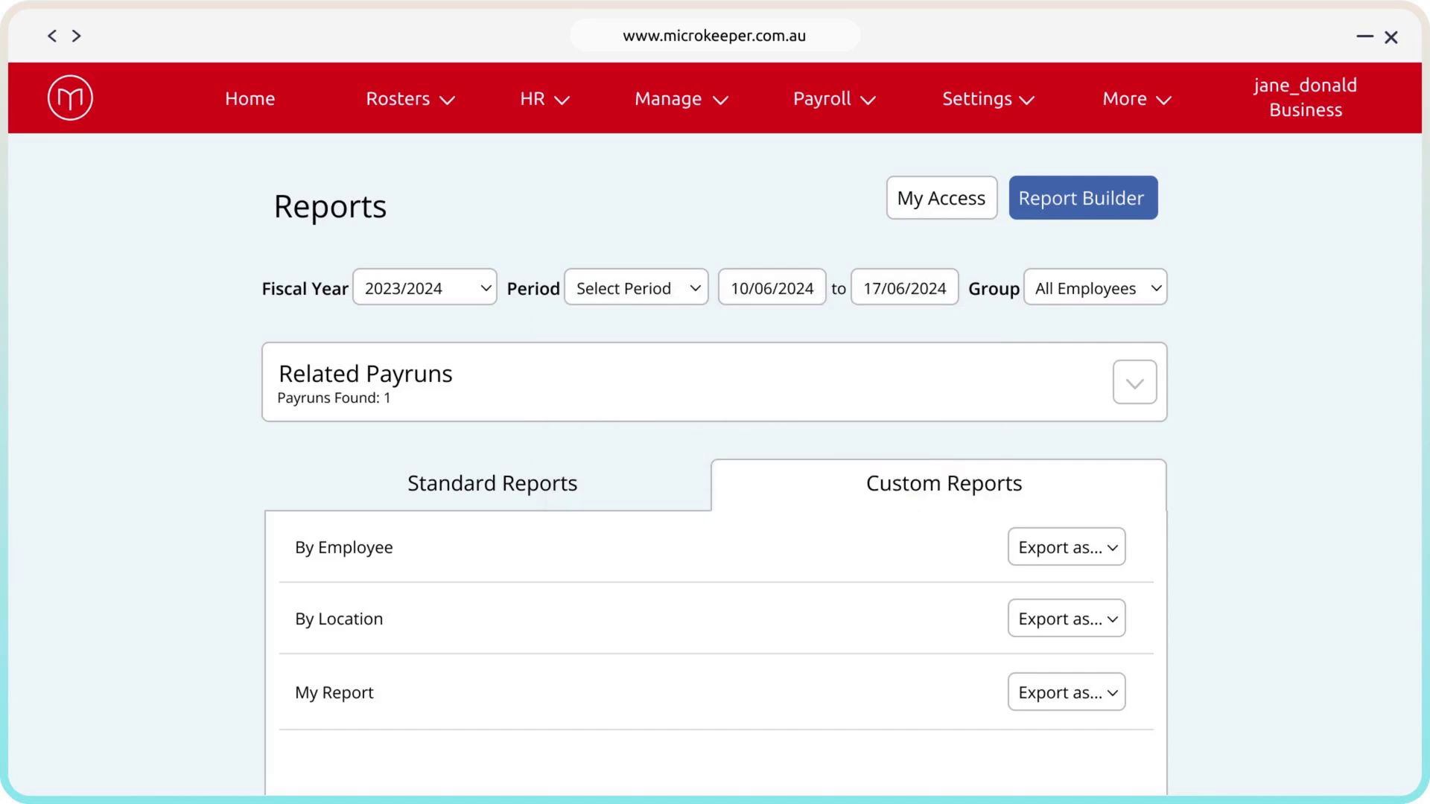
click(1155, 296)
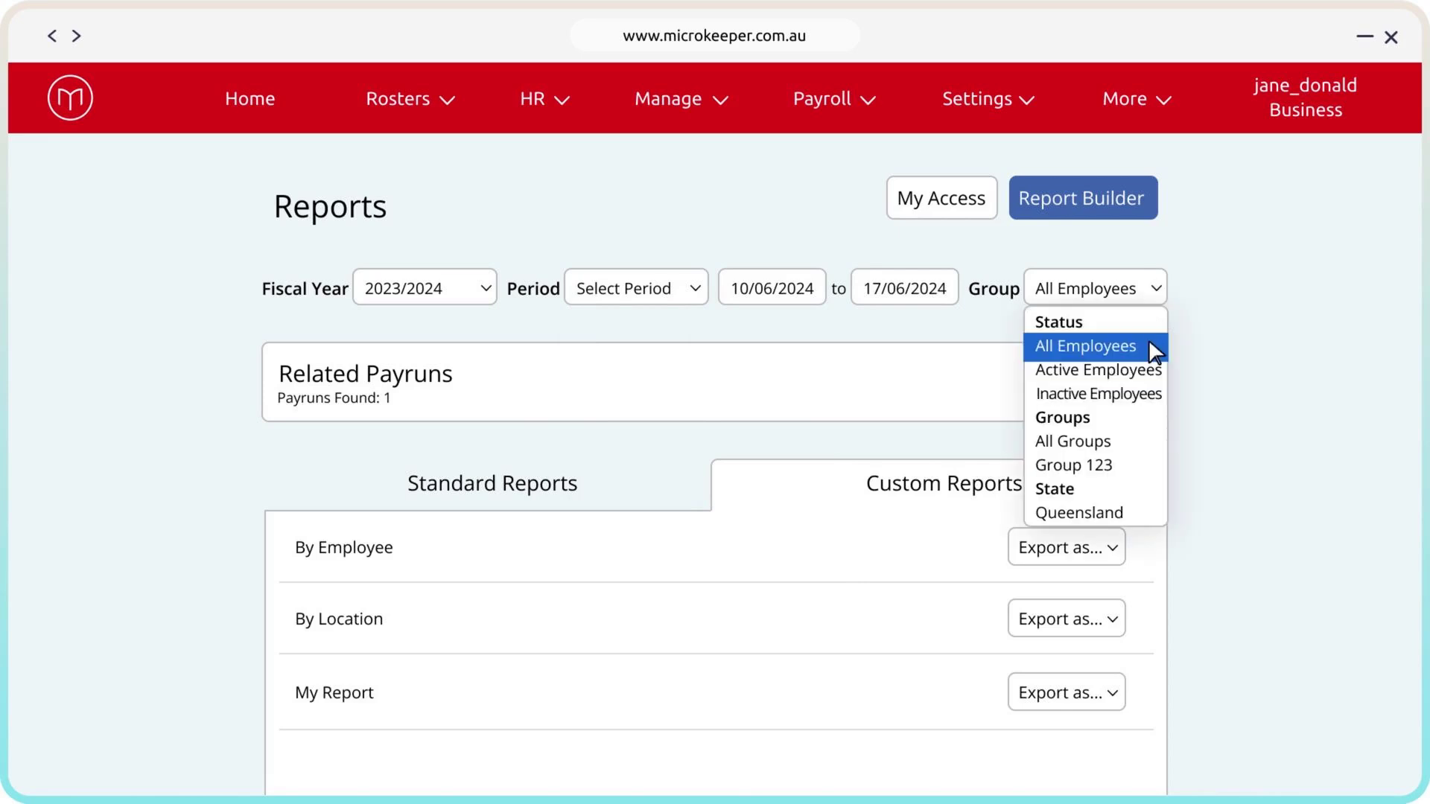
click(1148, 339)
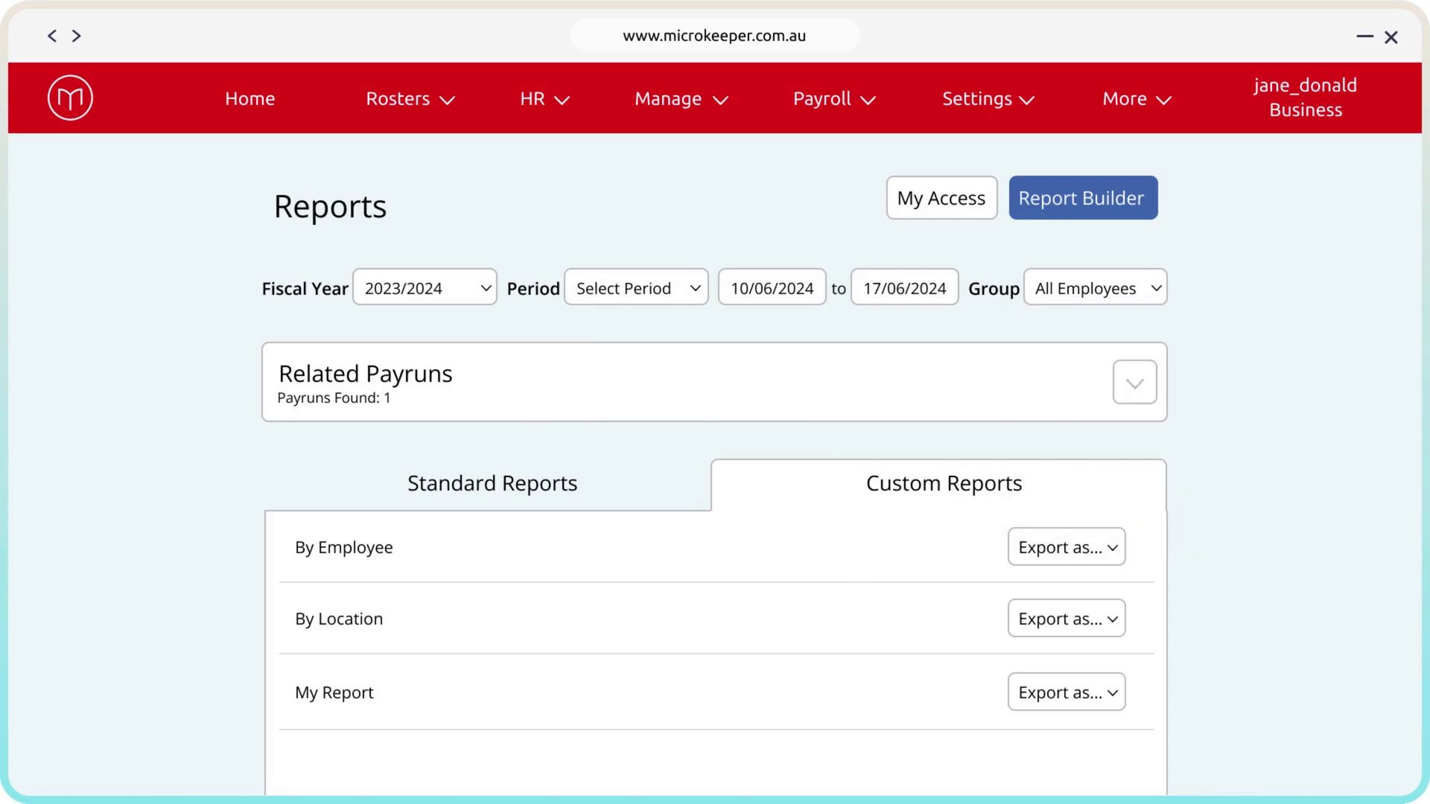
Check the related payruns and open the custom report My Report for viewing
click(1135, 384)
click(1110, 700)
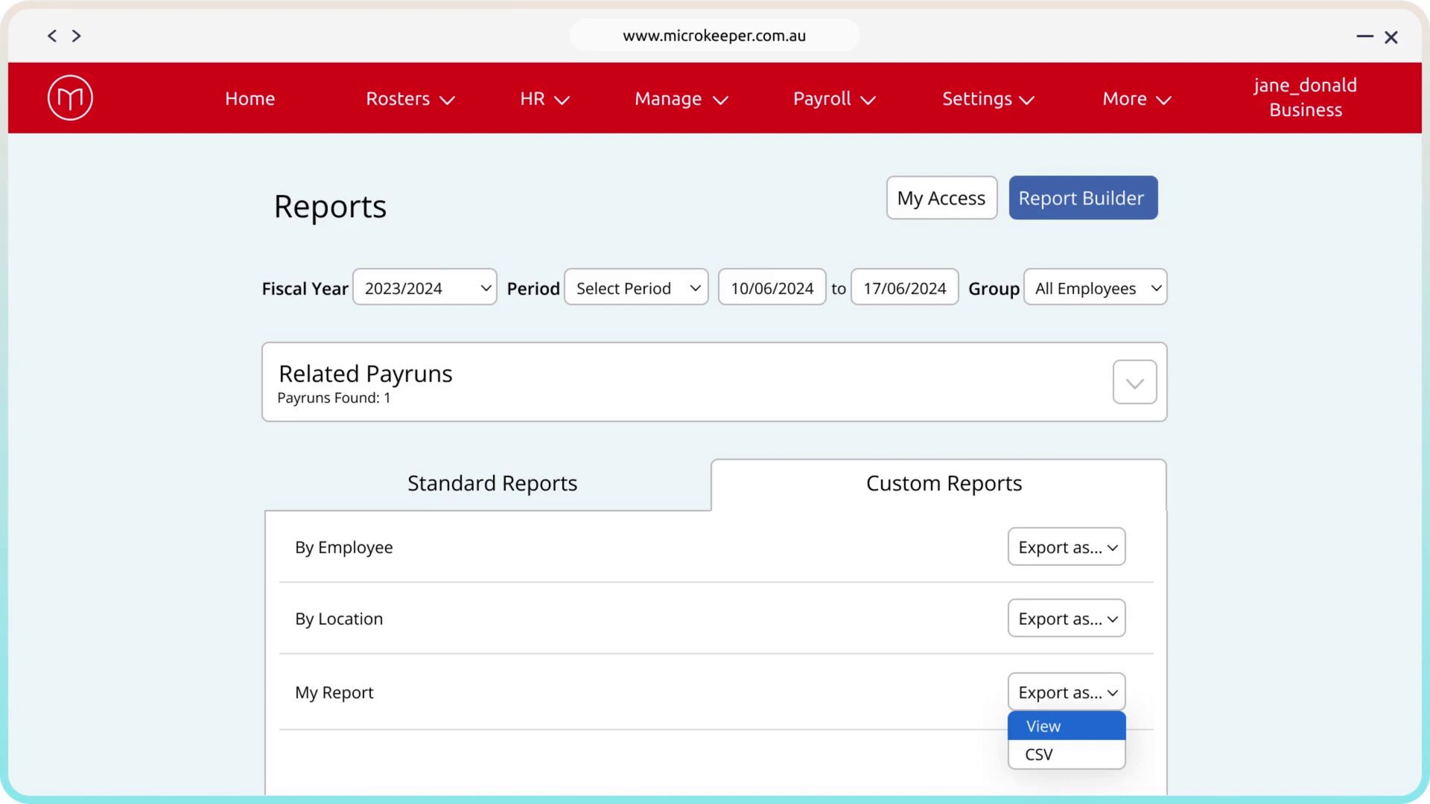
click(1110, 732)
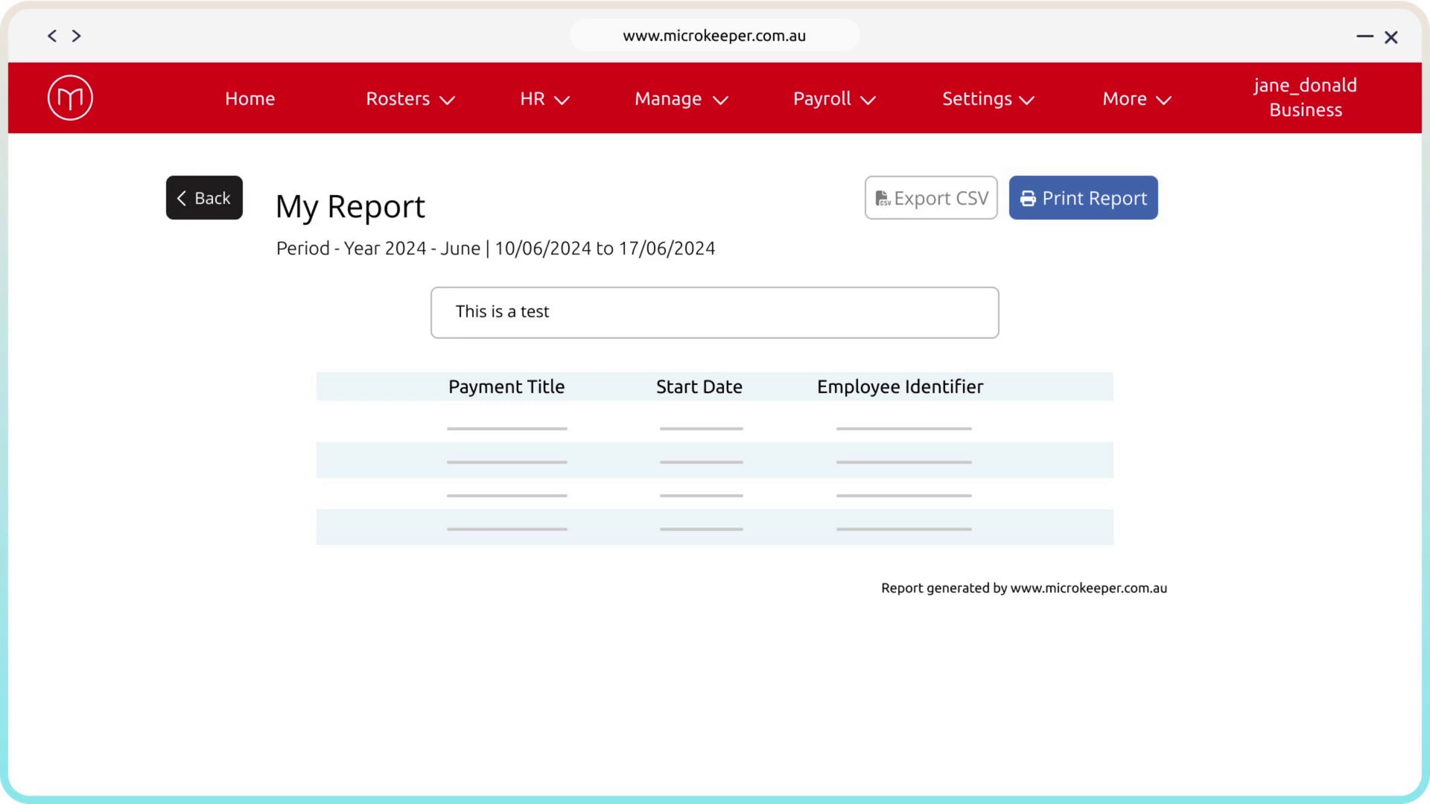
Print the report with Save as PDF as the destination, saving the file as "My Report"
click(1142, 211)
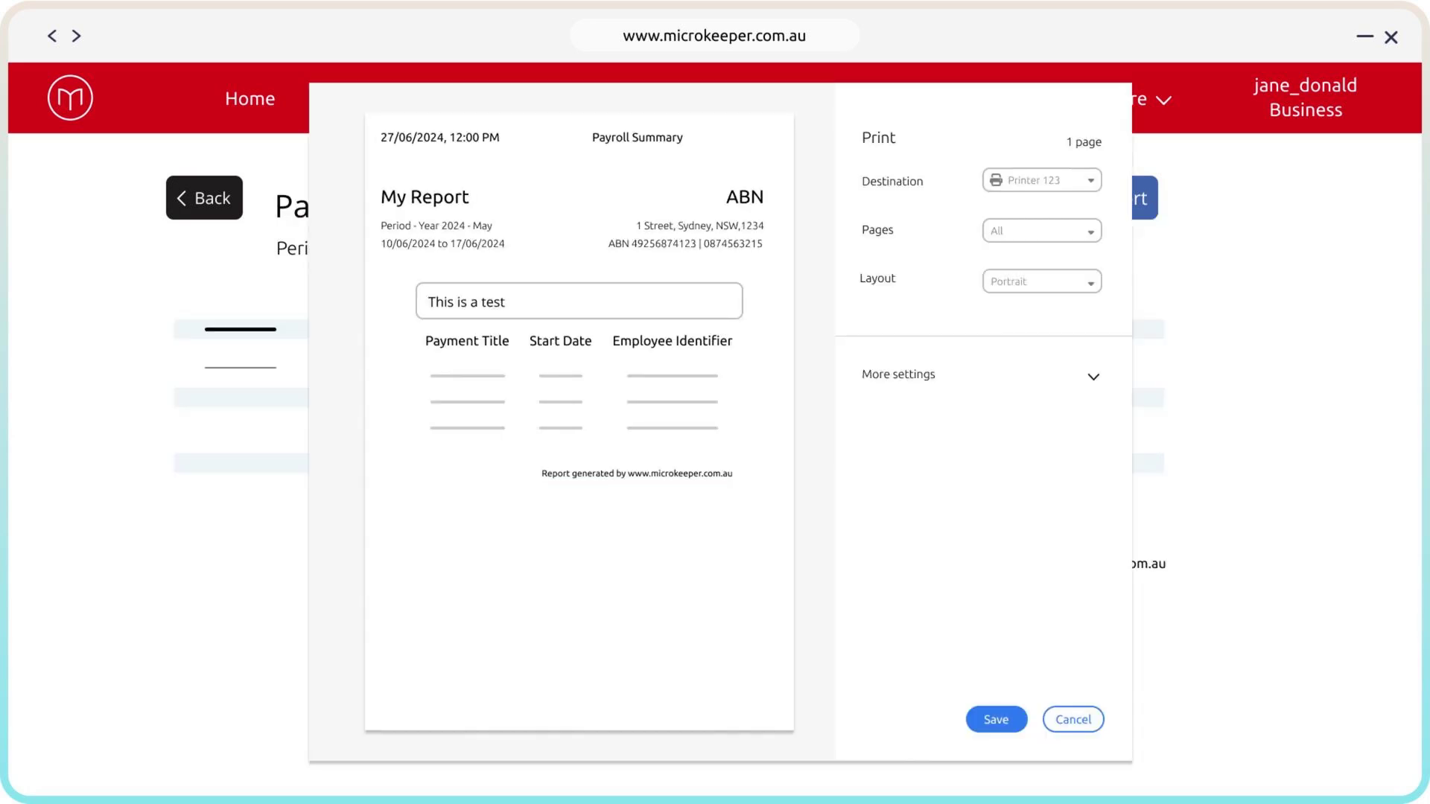
click(1090, 181)
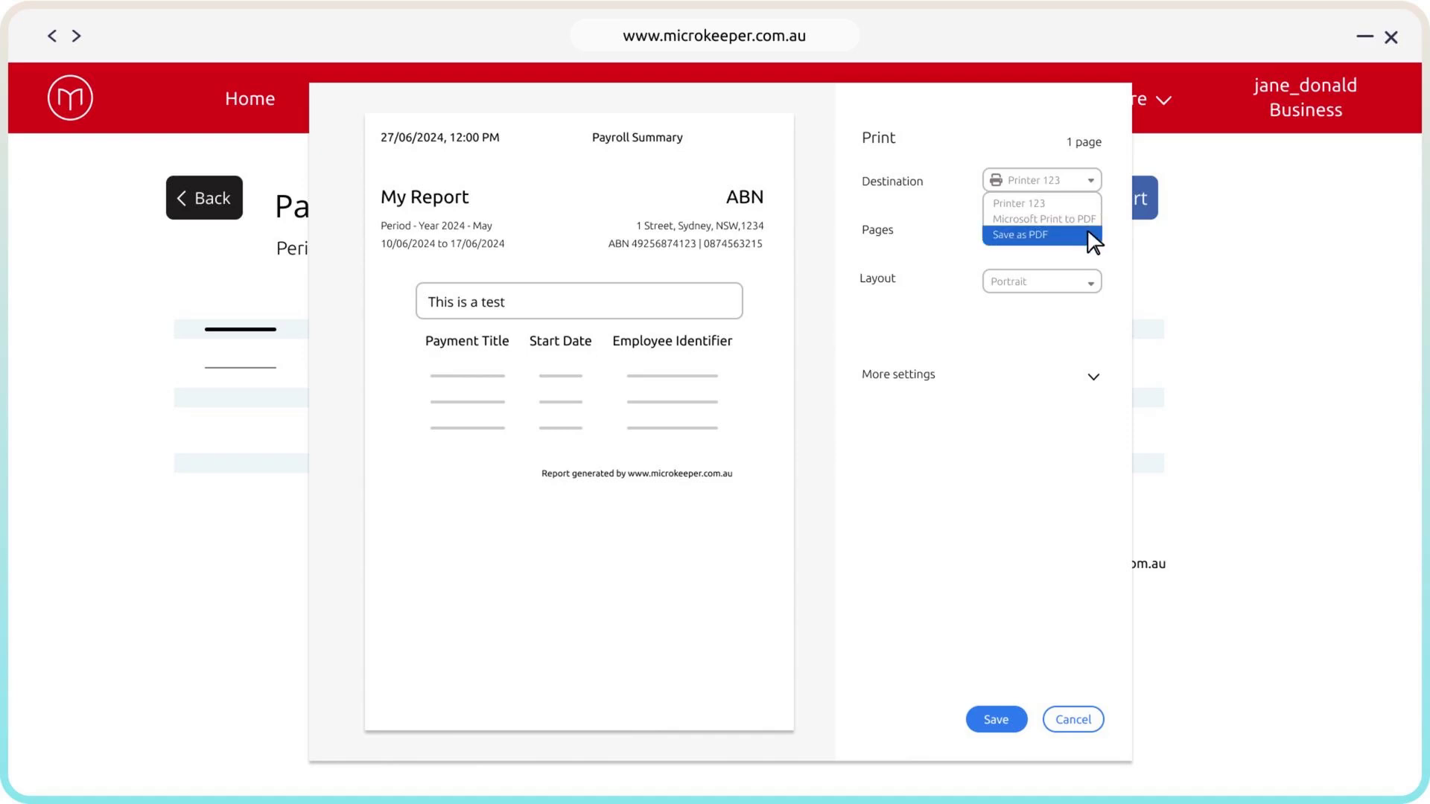
click(1014, 719)
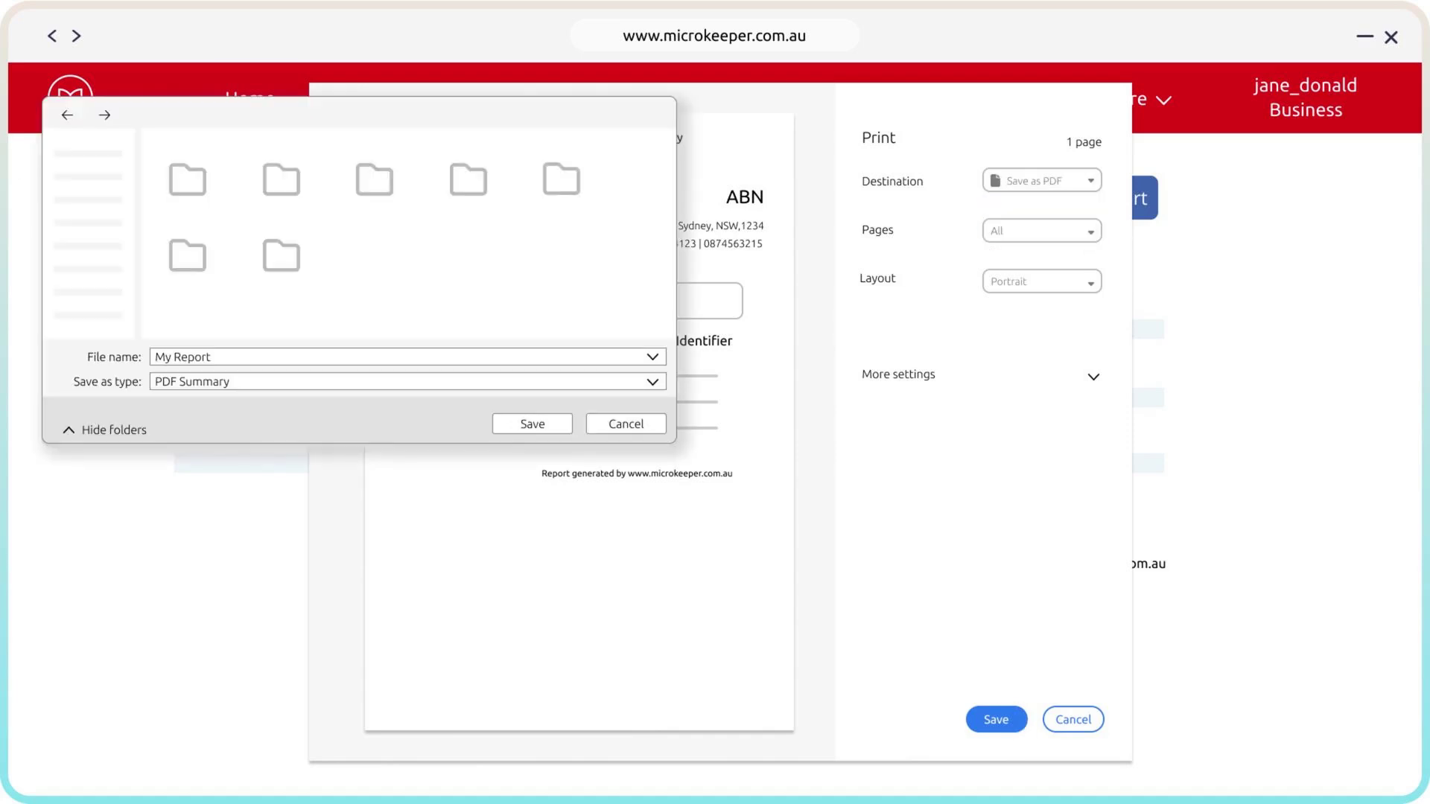
click(532, 423)
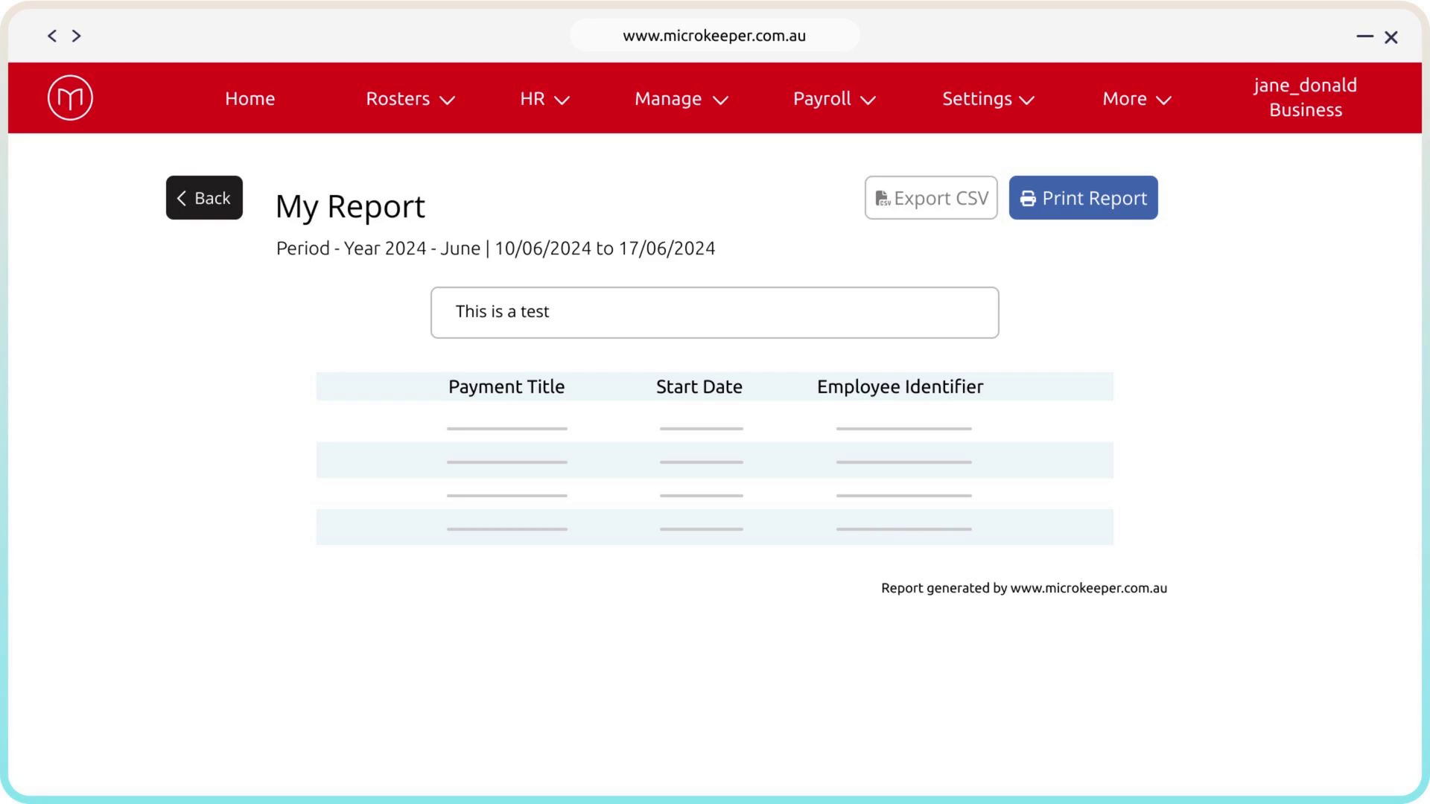
Export My Report as CSV, once from the opened report and once from the custom reports list
click(981, 216)
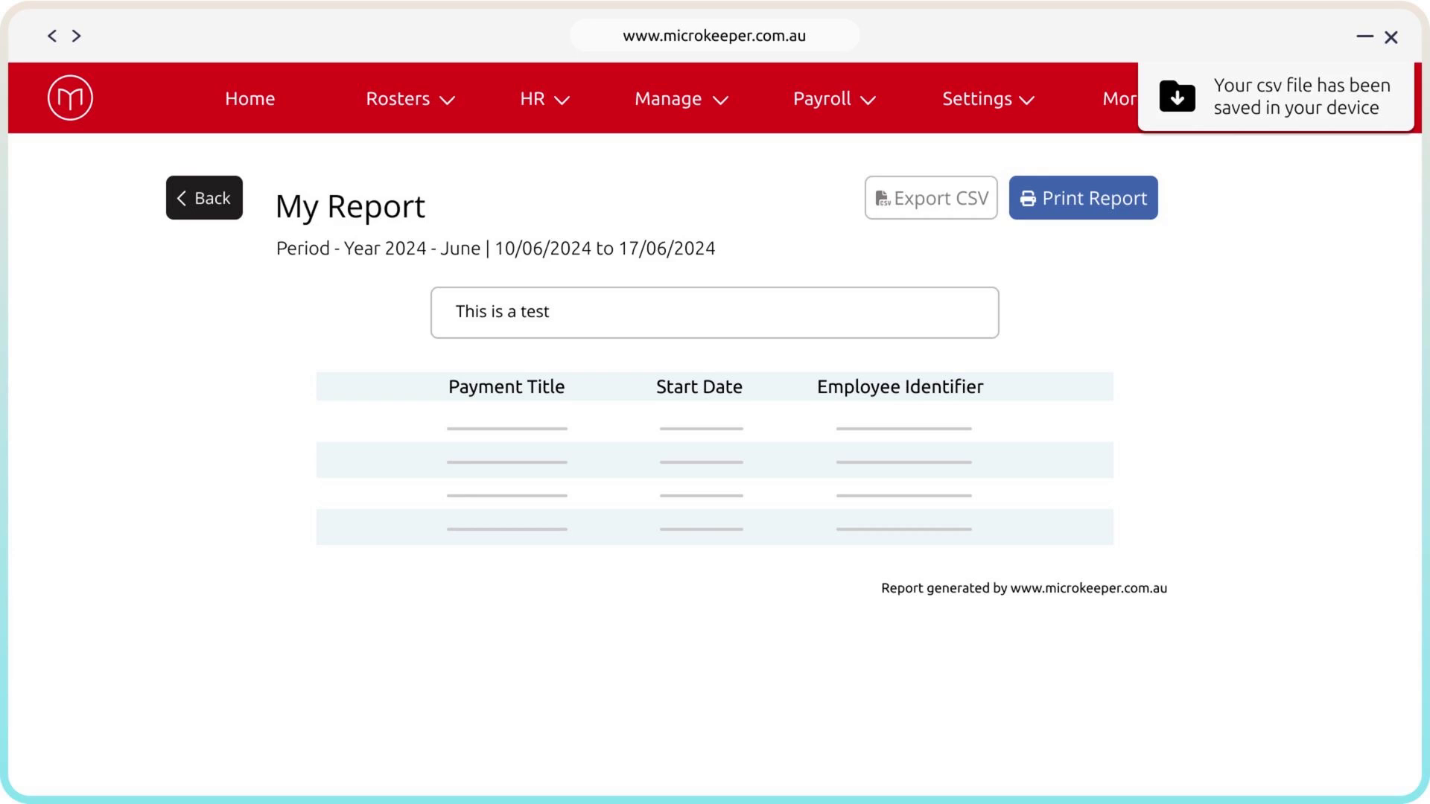
click(233, 208)
click(1113, 693)
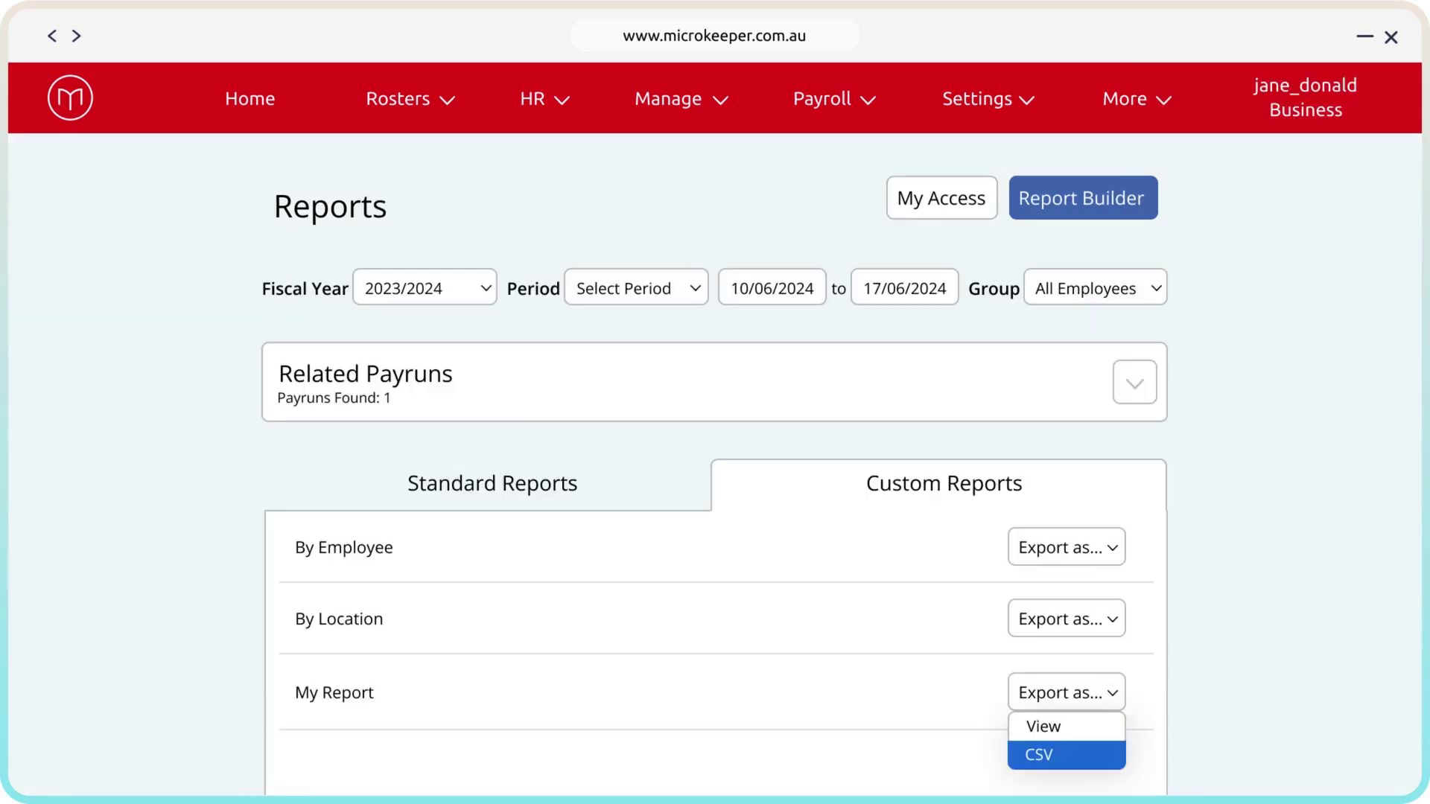
click(1110, 757)
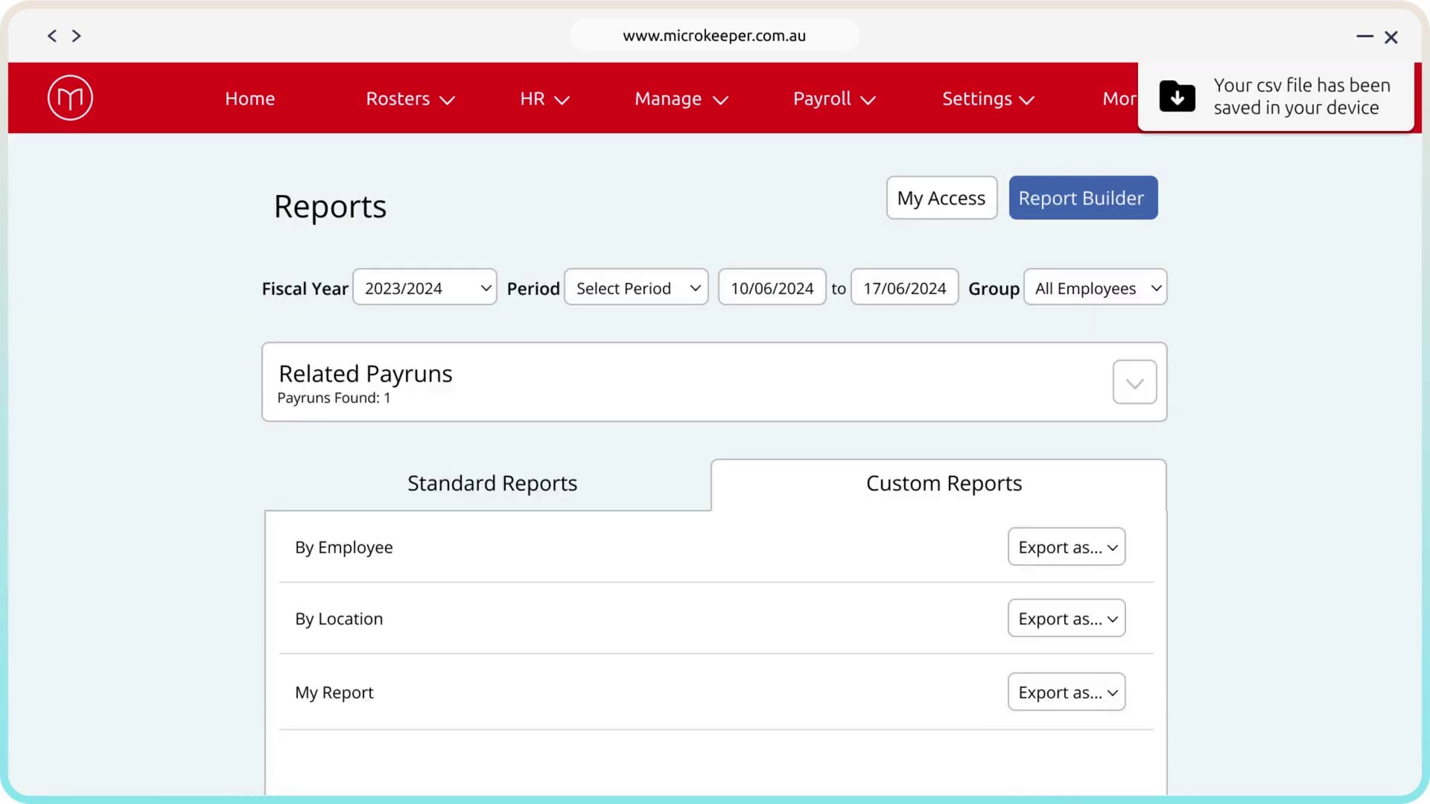